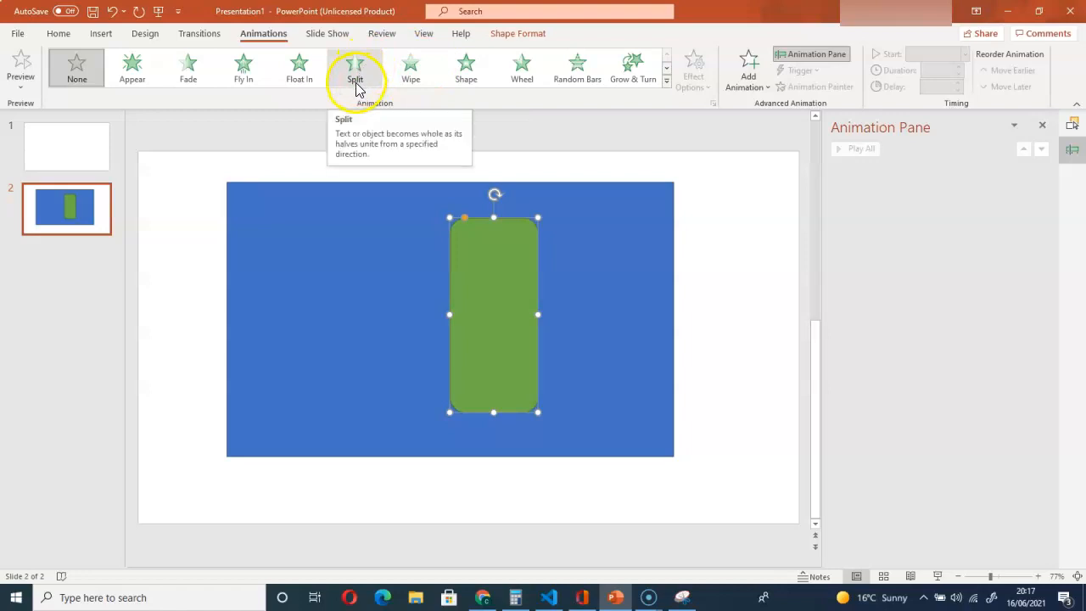
# Step: Add the Fly Out exit animation to the green rounded rectangle
pyautogui.click(752, 76)
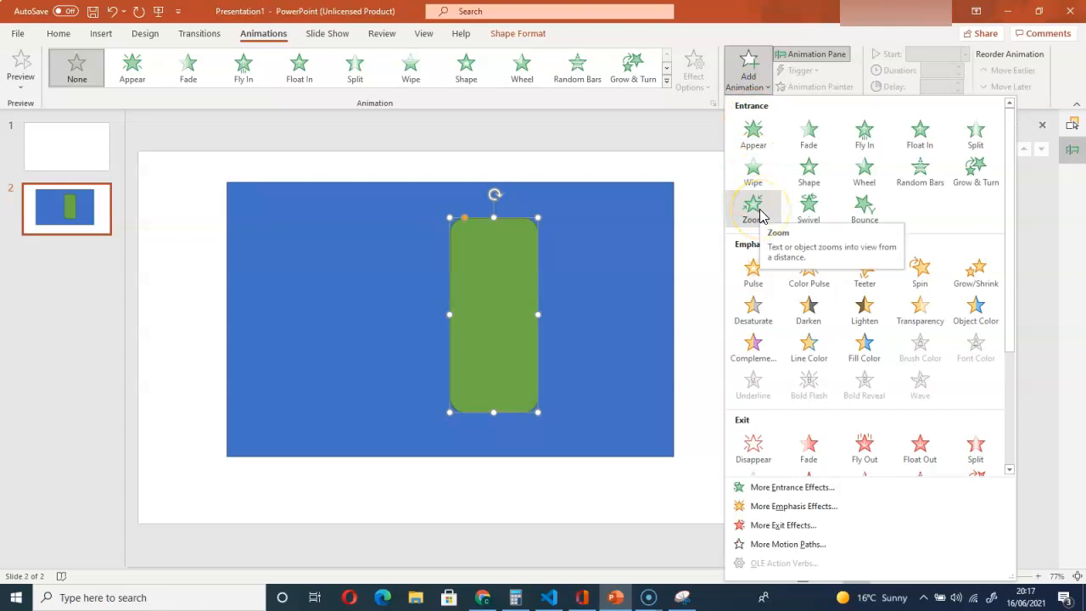
pyautogui.scroll(-3, 815, 229)
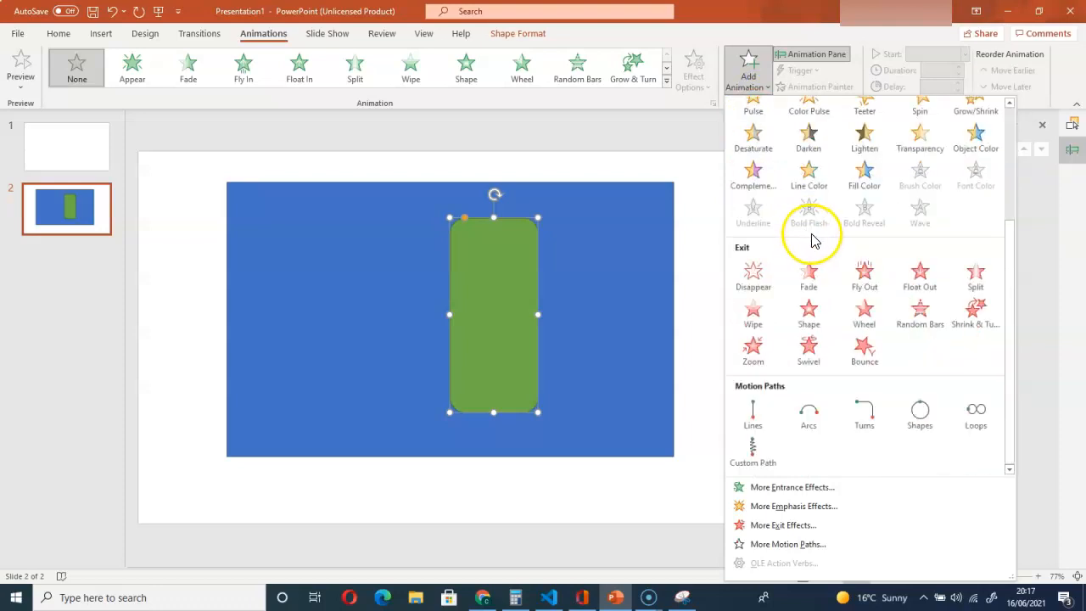
pyautogui.scroll(3, 853, 314)
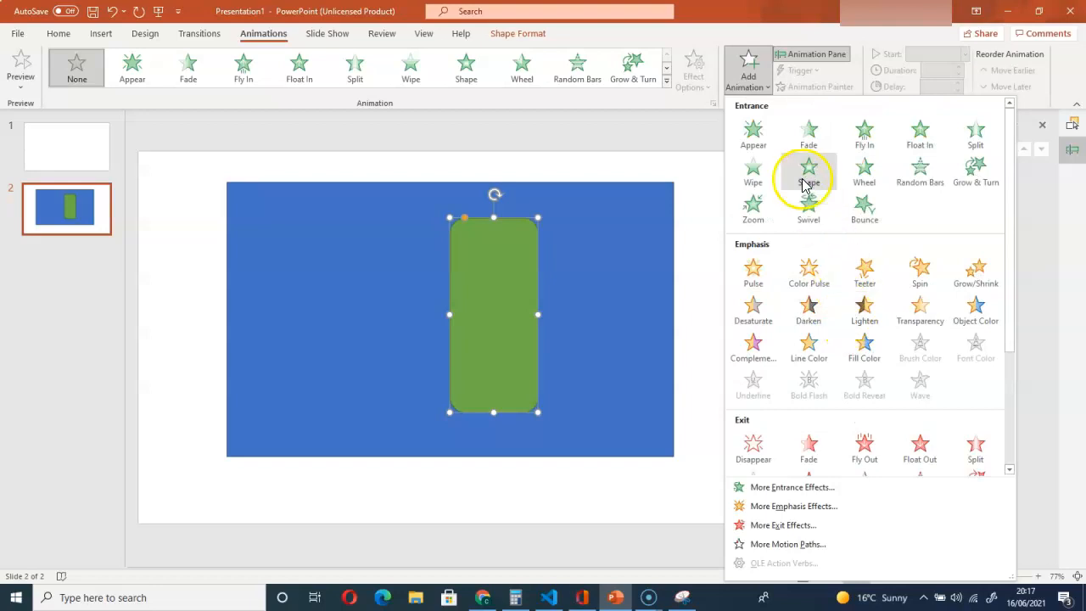
pyautogui.scroll(-3, 807, 203)
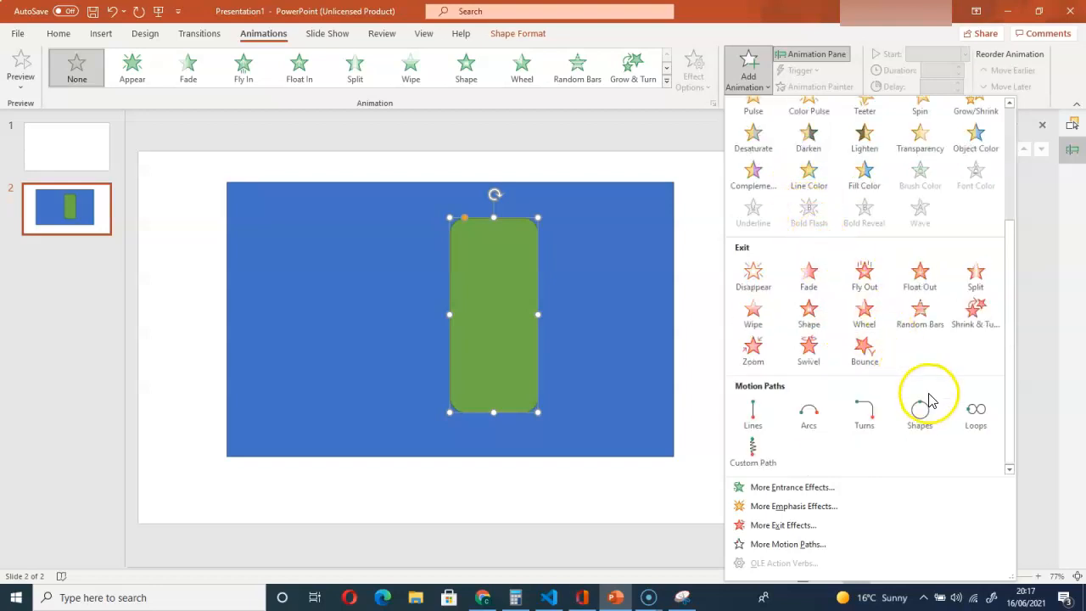
pyautogui.click(869, 291)
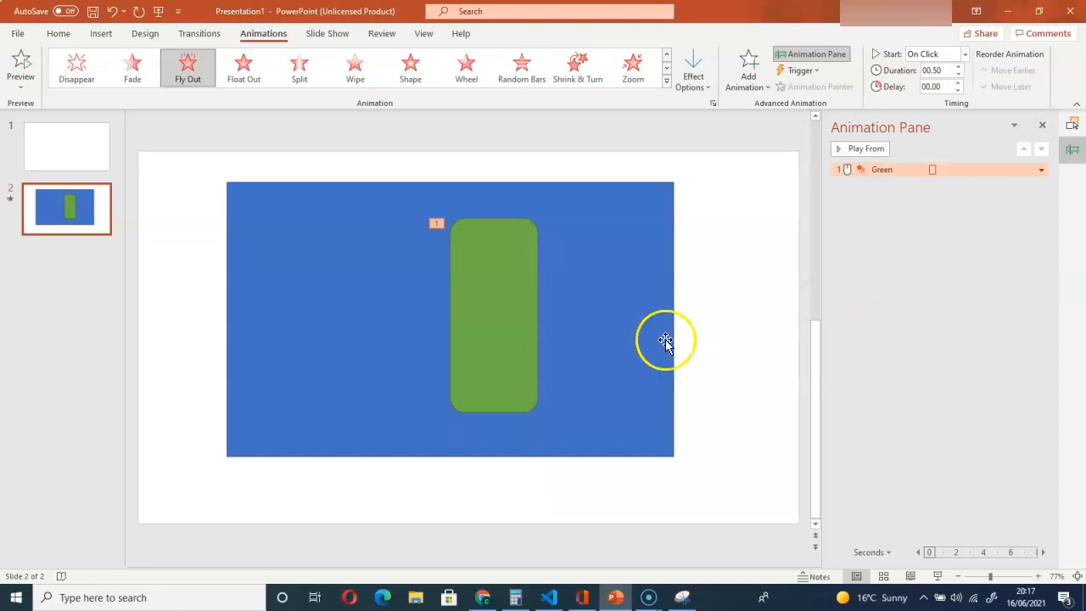
# Step: Stretch the blue rectangle and the white rounded rectangle behind the green one down to the slide's bottom edge
pyautogui.click(553, 435)
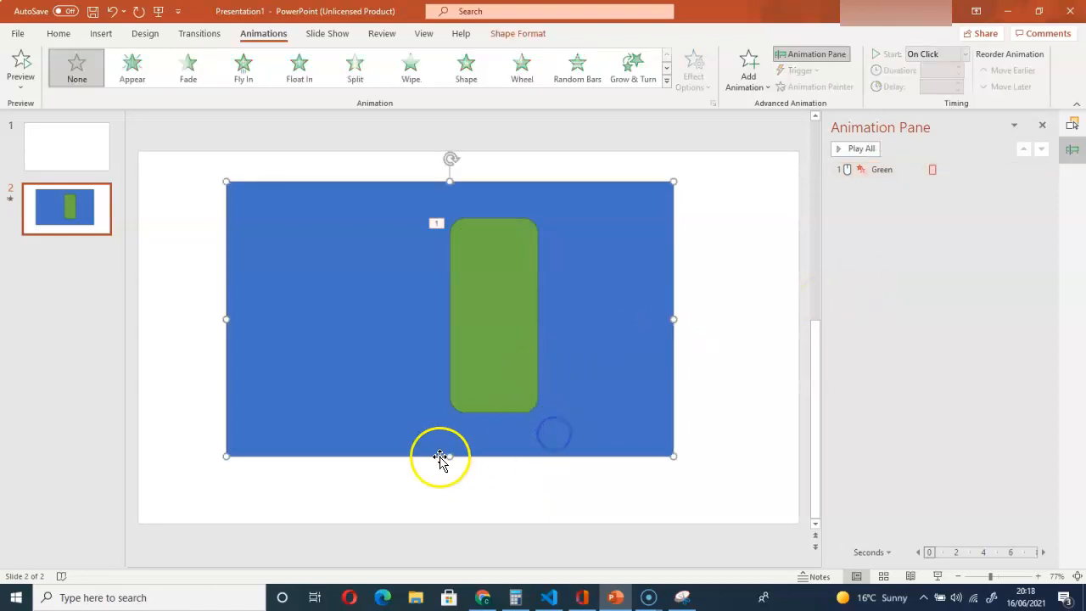
pyautogui.moveTo(447, 455); pyautogui.dragTo(458, 523)
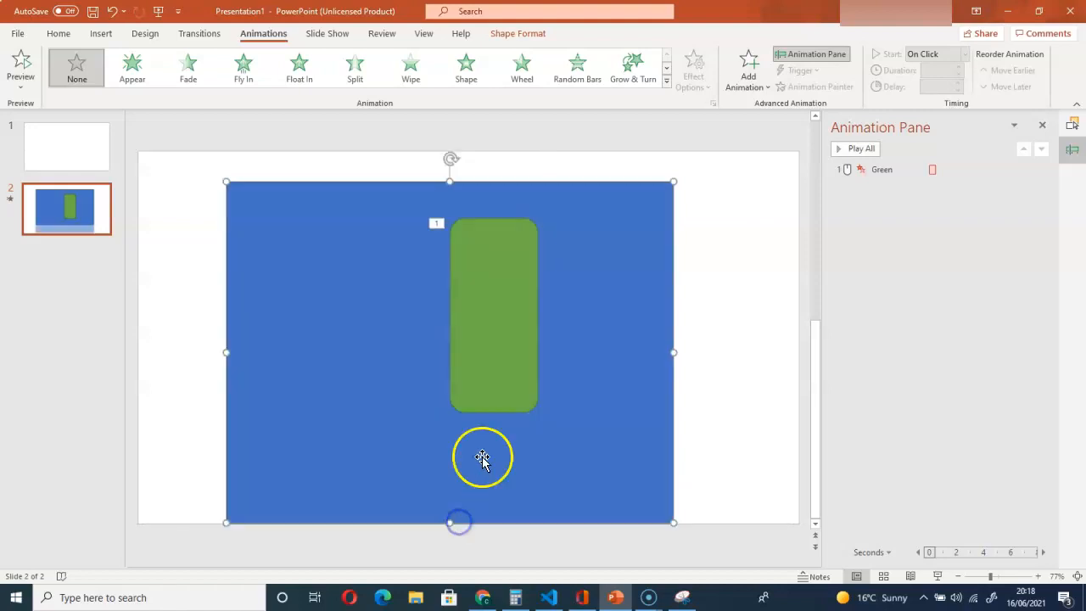
pyautogui.click(499, 375)
pyautogui.moveTo(500, 365); pyautogui.dragTo(456, 358)
pyautogui.click(519, 353)
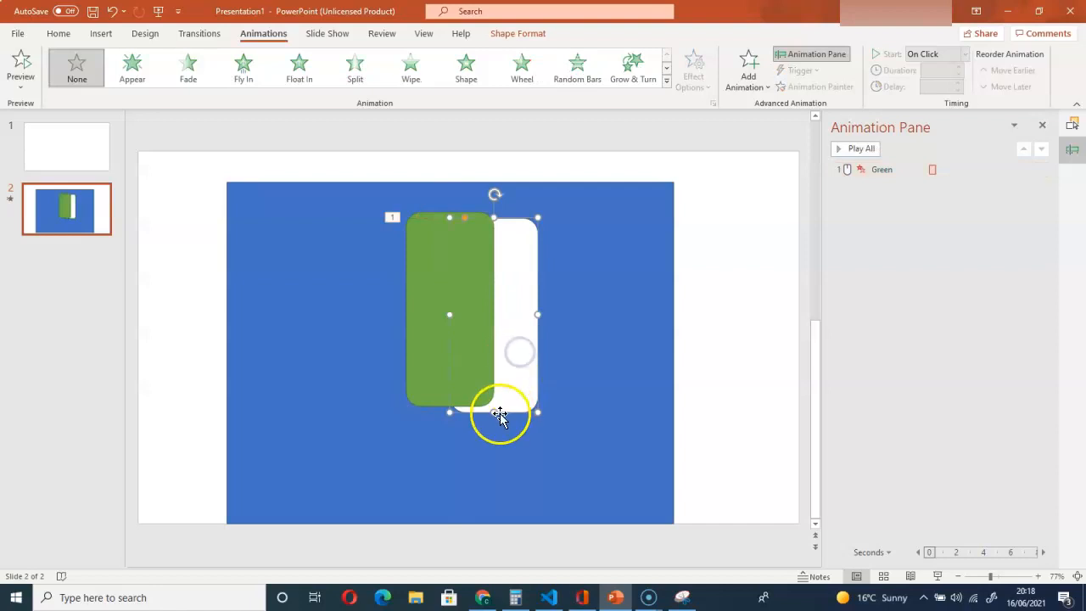
pyautogui.moveTo(493, 413); pyautogui.dragTo(504, 520)
# Step: Place the green rounded rectangle back over the white one, stretched to the slide's bottom edge, and preview its animation
pyautogui.click(459, 313)
pyautogui.moveTo(458, 313); pyautogui.dragTo(500, 325)
pyautogui.moveTo(494, 412); pyautogui.dragTo(510, 519)
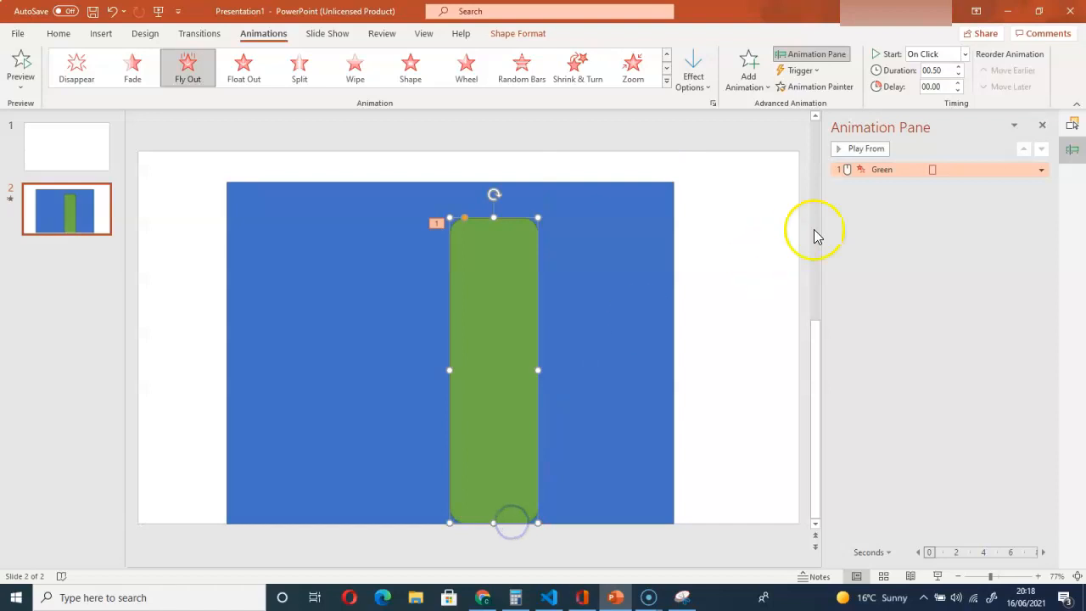
pyautogui.click(865, 149)
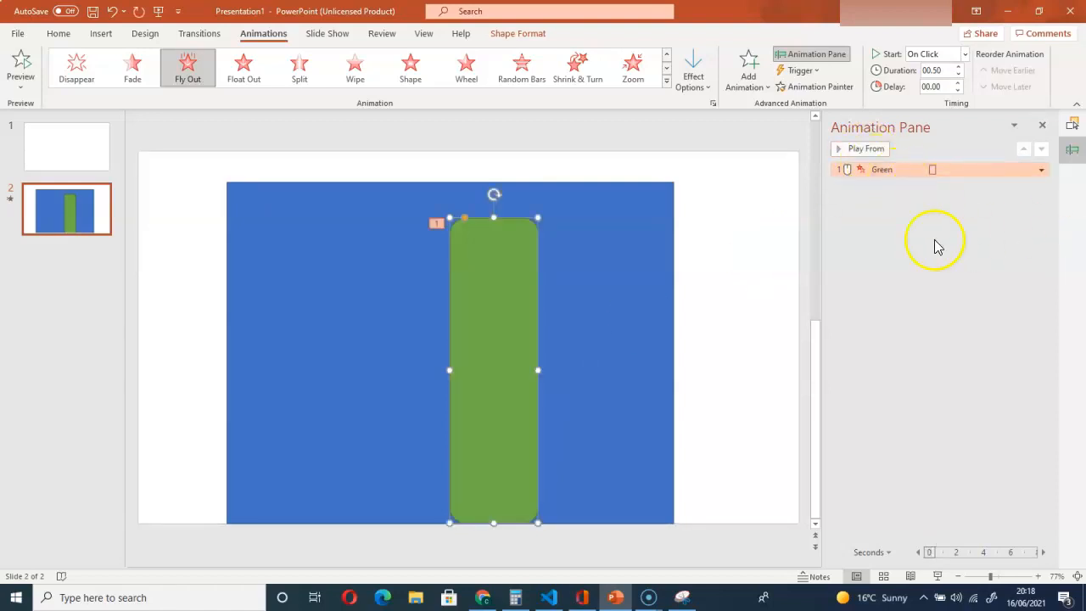
# Step: Set the Fly Out animation's timing to start On Click with a duration of 6 seconds
pyautogui.click(902, 169)
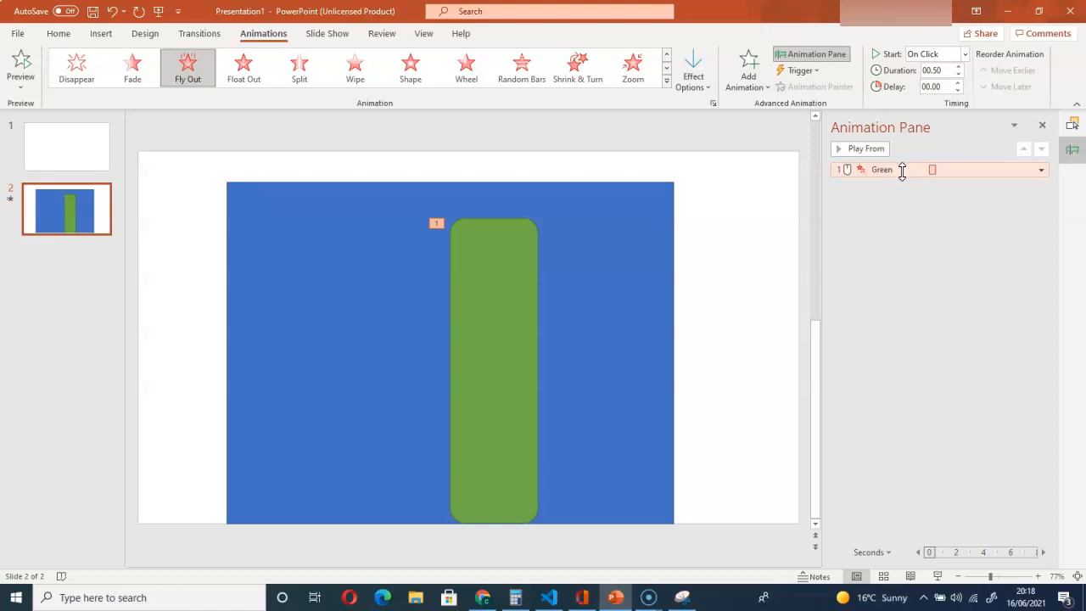
pyautogui.rightClick(903, 172)
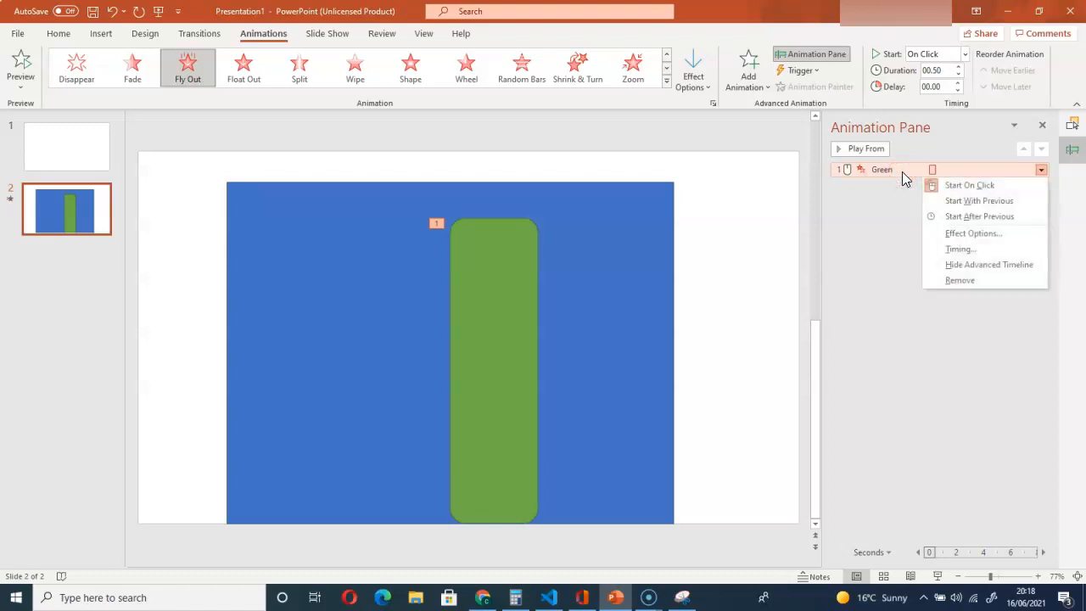
pyautogui.click(965, 252)
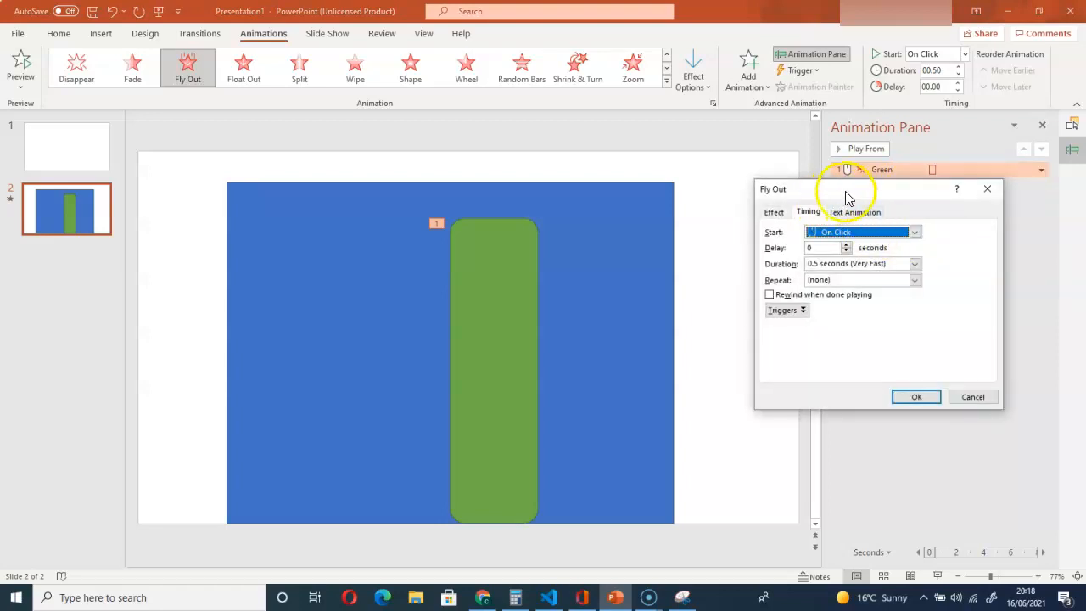
pyautogui.moveTo(850, 193); pyautogui.dragTo(877, 199)
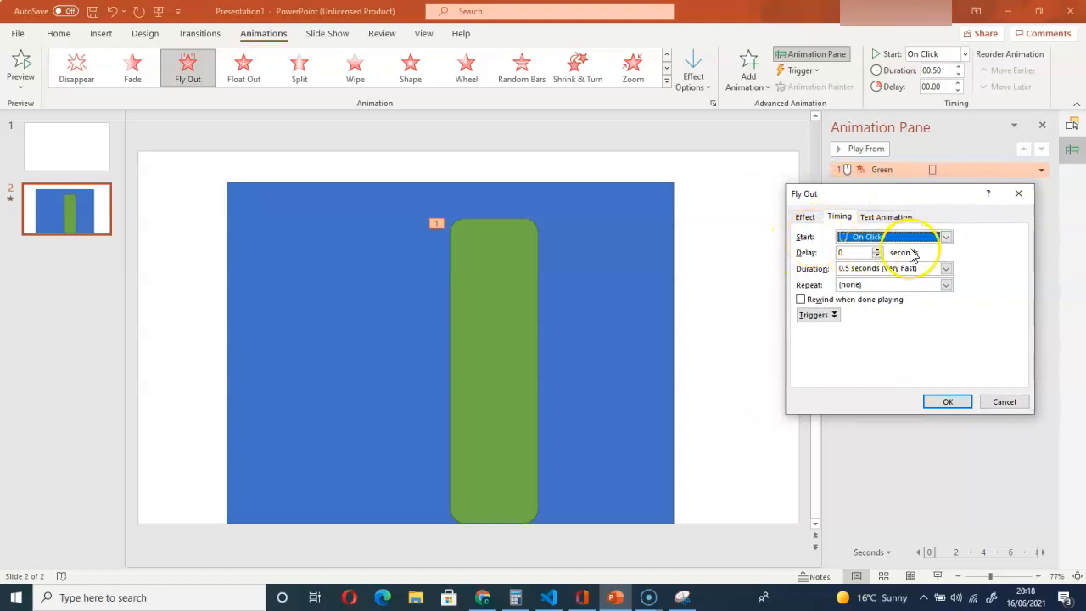
pyautogui.click(944, 236)
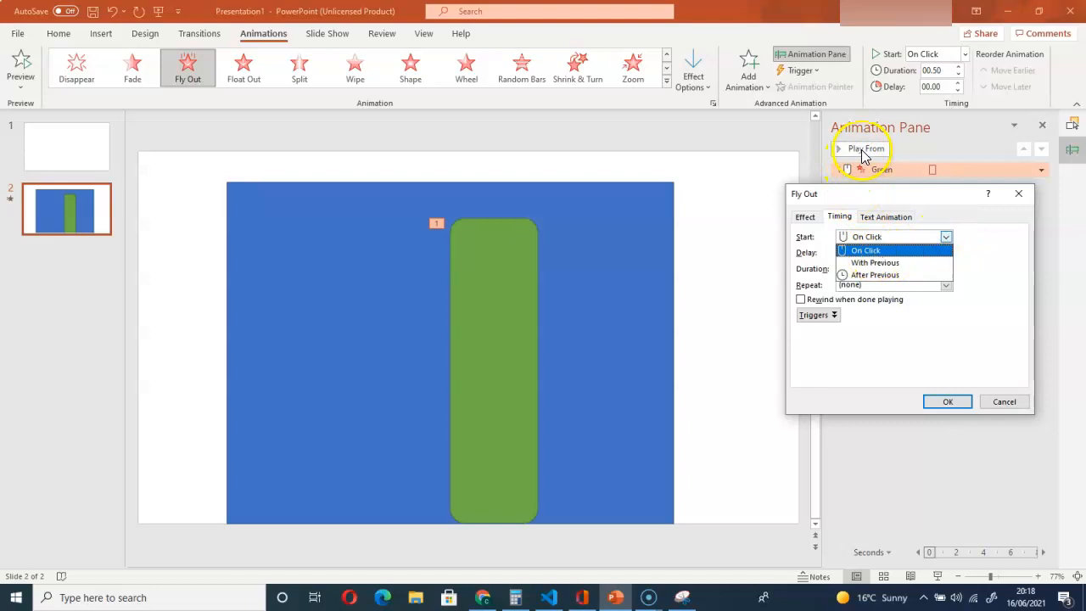
pyautogui.click(878, 256)
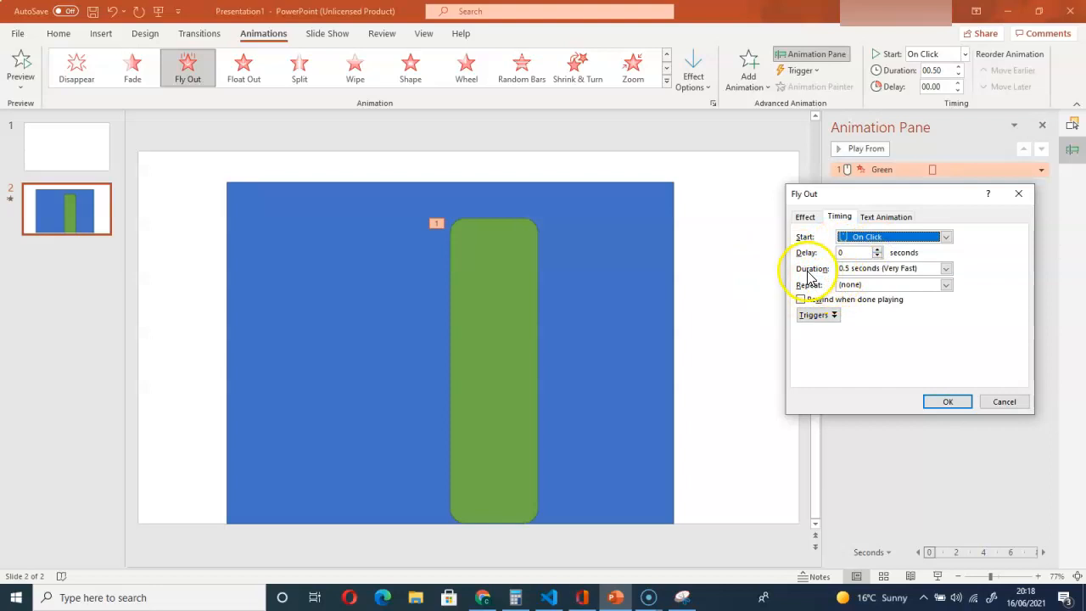
pyautogui.click(945, 268)
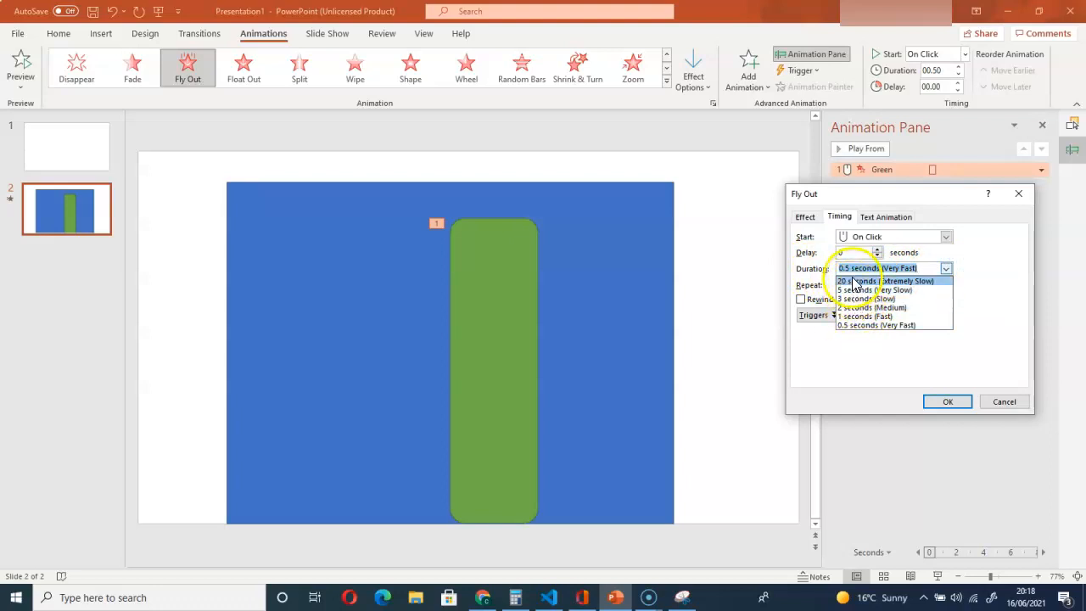
pyautogui.click(852, 272)
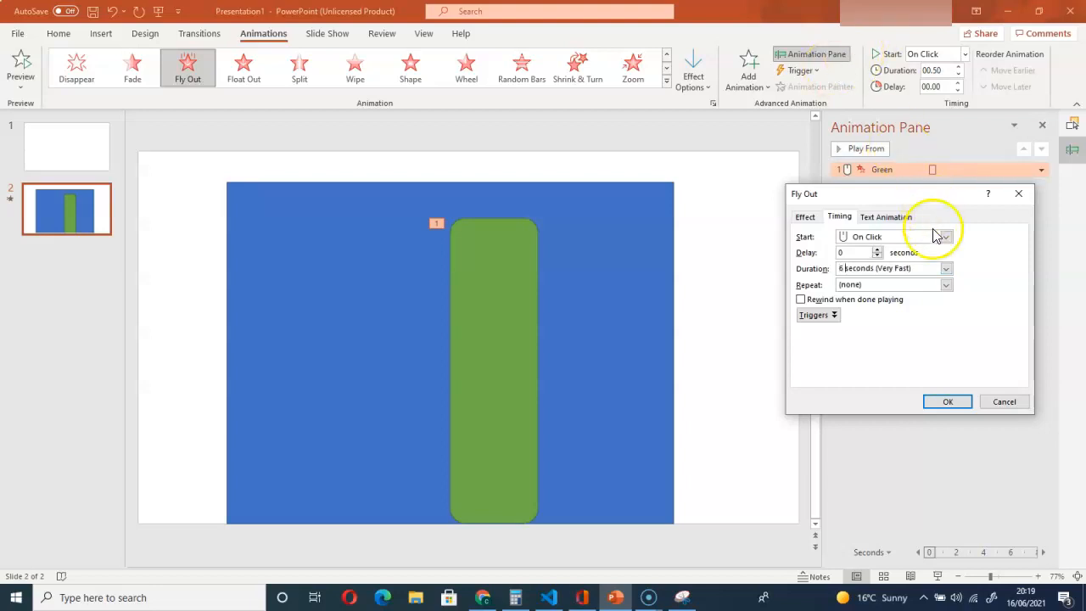
pyautogui.click(946, 402)
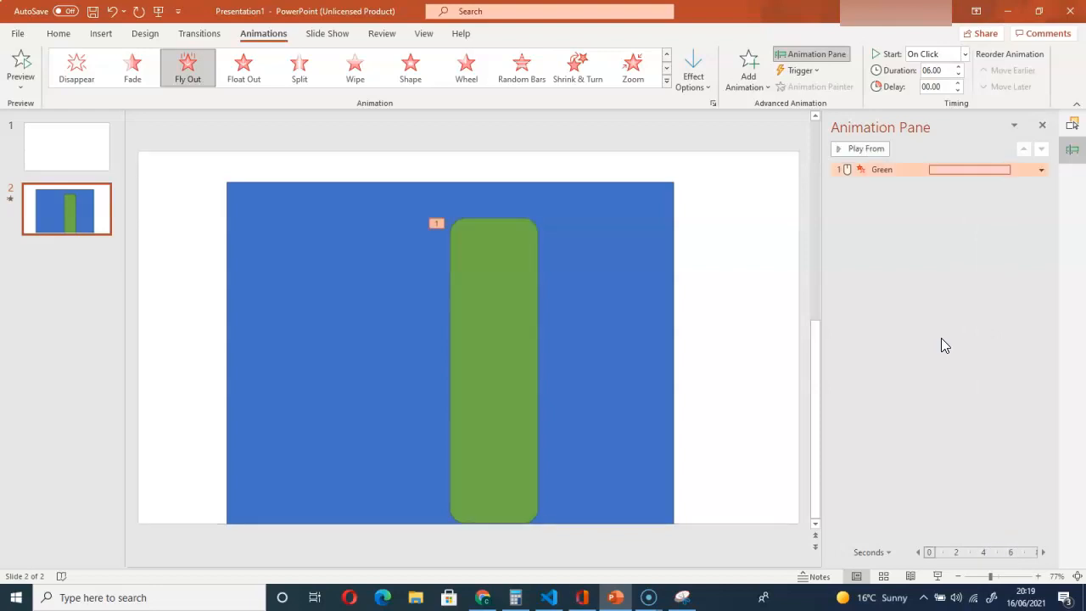
# Step: Add the Bomb sound to the green shape's Fly Out animation
pyautogui.click(905, 168)
pyautogui.rightClick(904, 168)
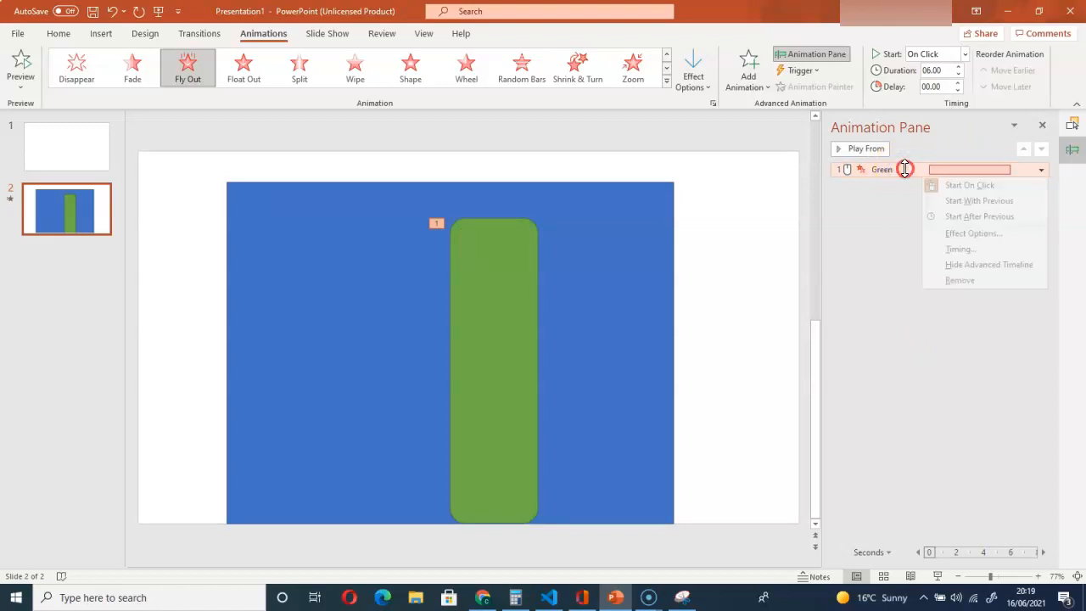
pyautogui.click(964, 233)
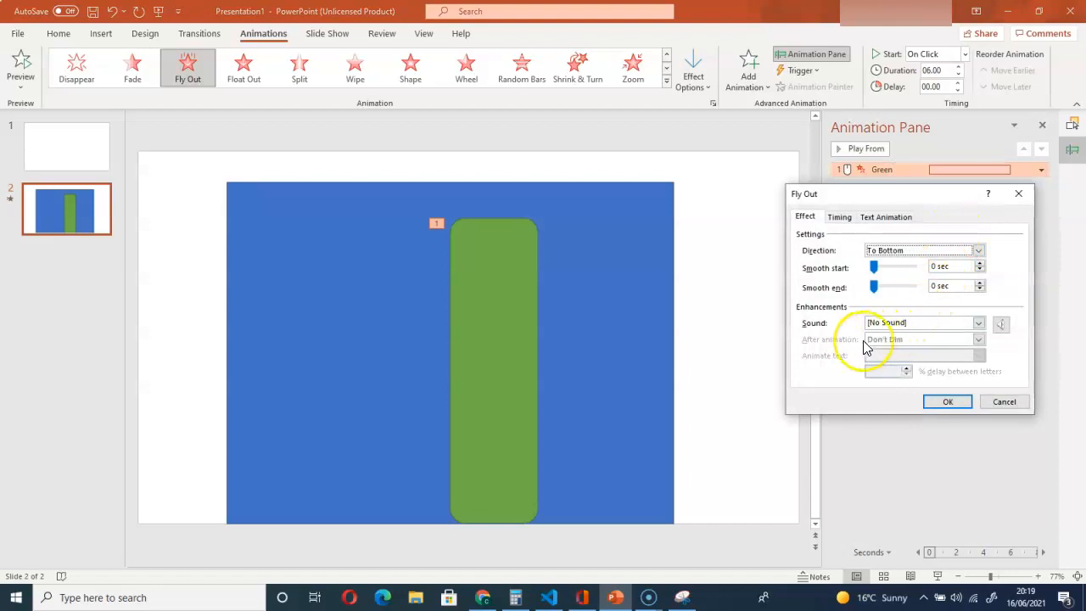
pyautogui.click(979, 324)
pyautogui.scroll(-1, 941, 349)
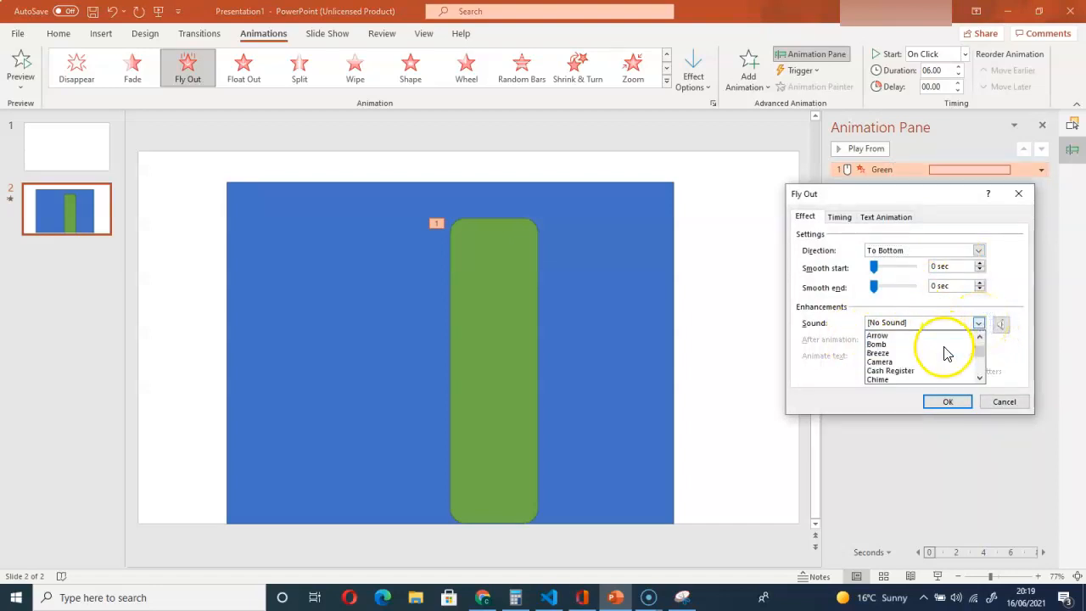
pyautogui.click(899, 345)
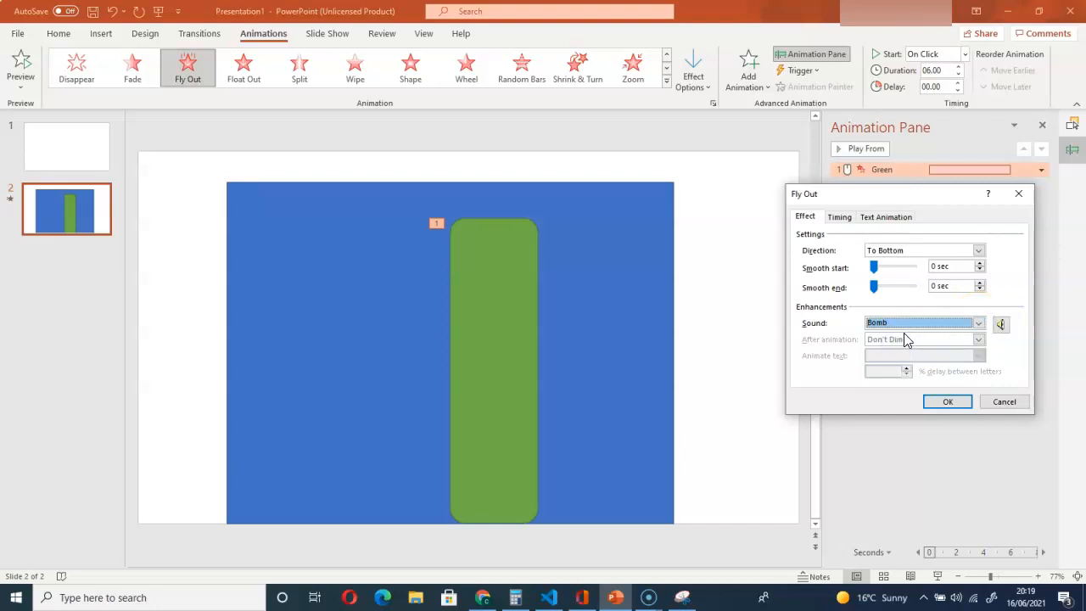
pyautogui.click(948, 401)
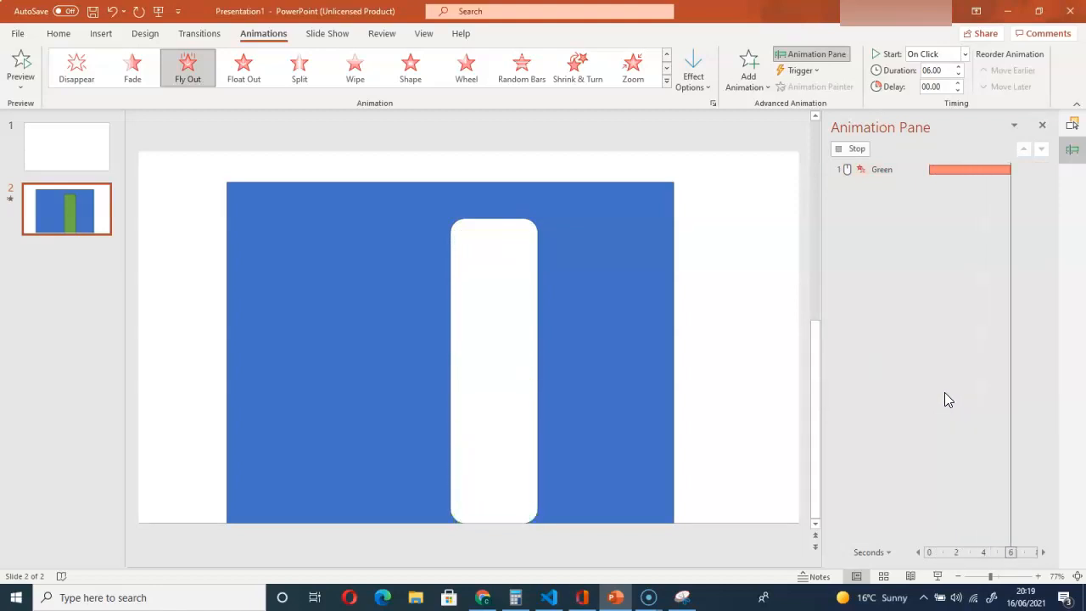
# Step: Change the green shape's Fly Out direction to To Left
pyautogui.rightClick(925, 169)
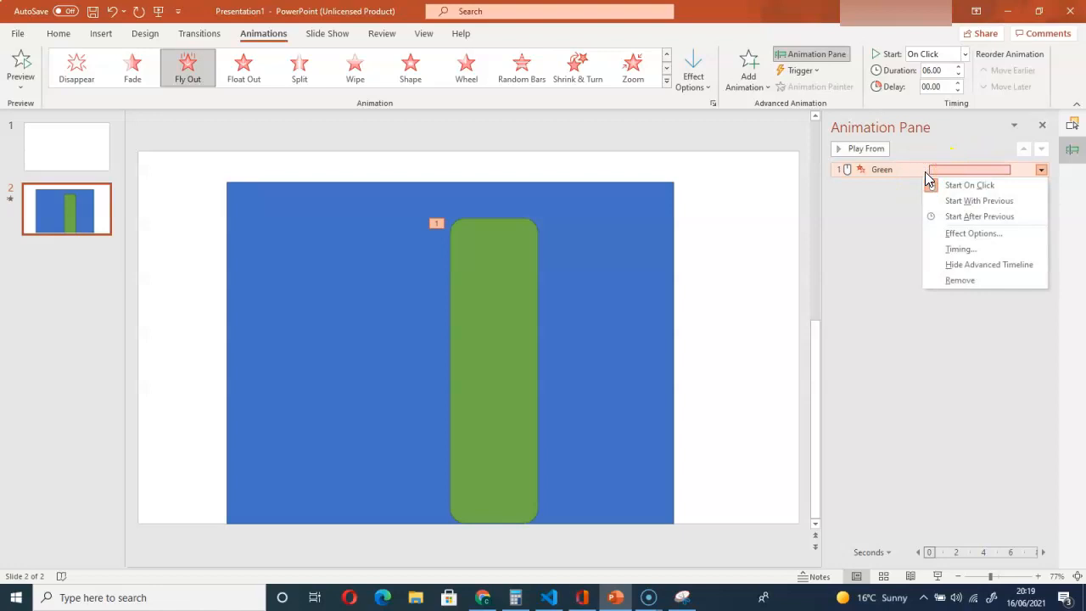
pyautogui.click(967, 237)
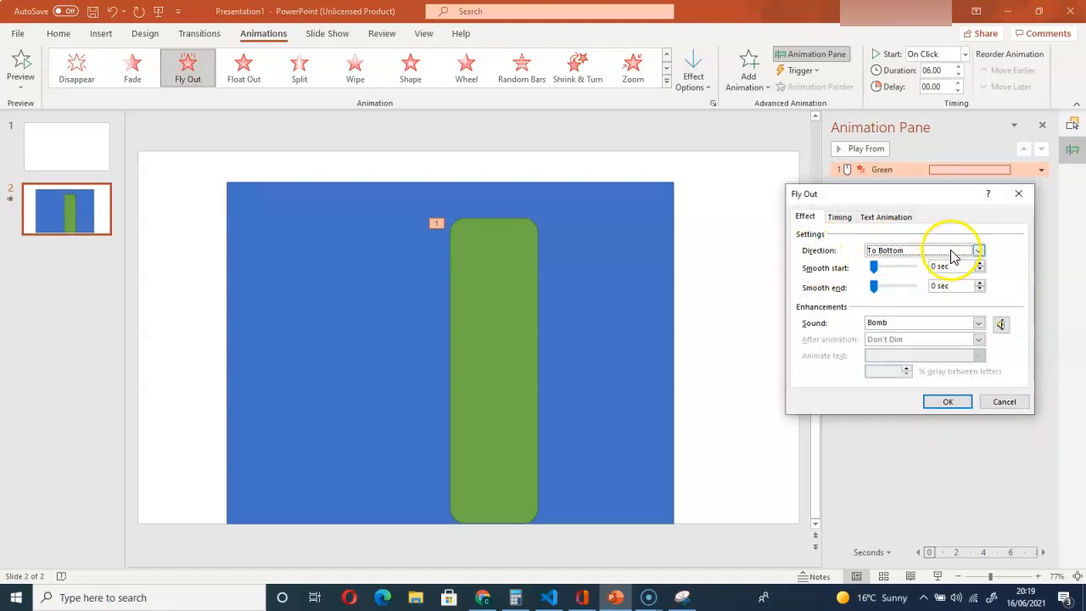
pyautogui.click(977, 250)
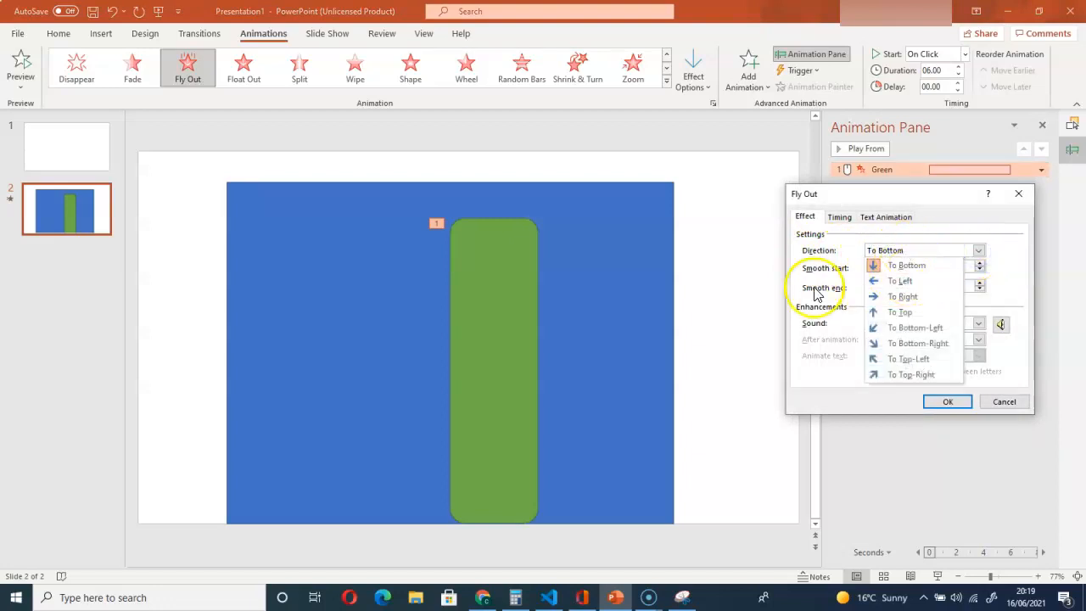
pyautogui.click(902, 283)
pyautogui.click(948, 402)
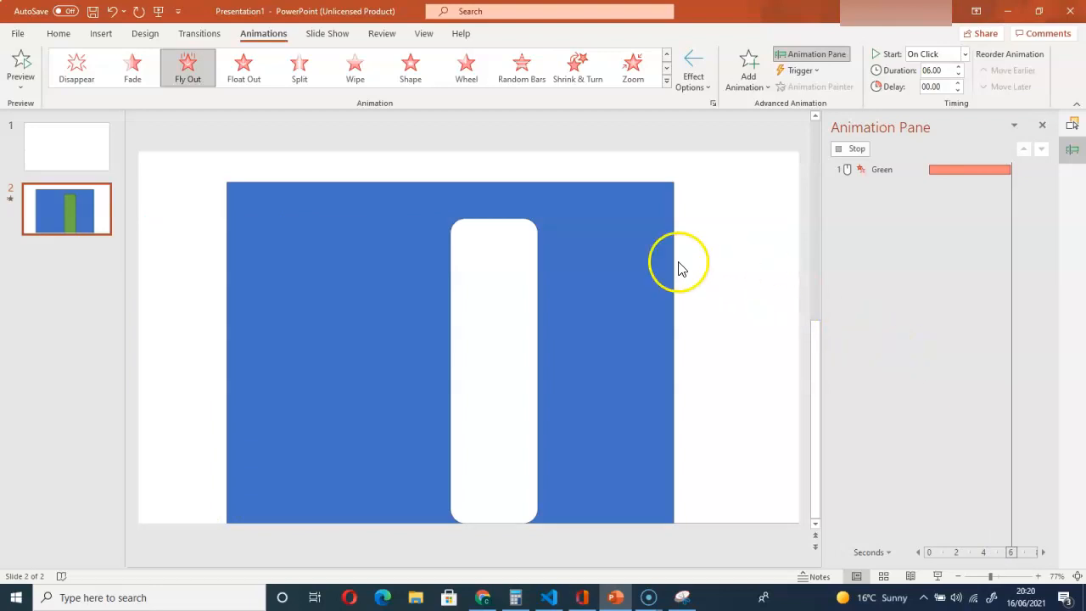
# Step: Extend the blue rectangle to the slide's left edge and turn the green shape roughly horizontal, moved clear of the white one
pyautogui.click(361, 248)
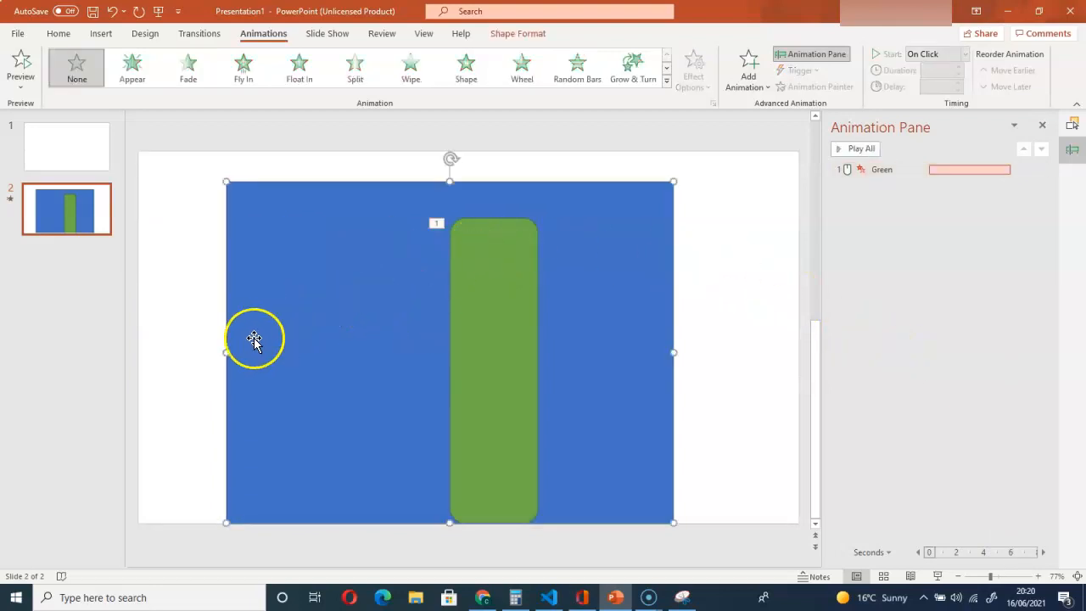
pyautogui.moveTo(226, 353); pyautogui.dragTo(137, 346)
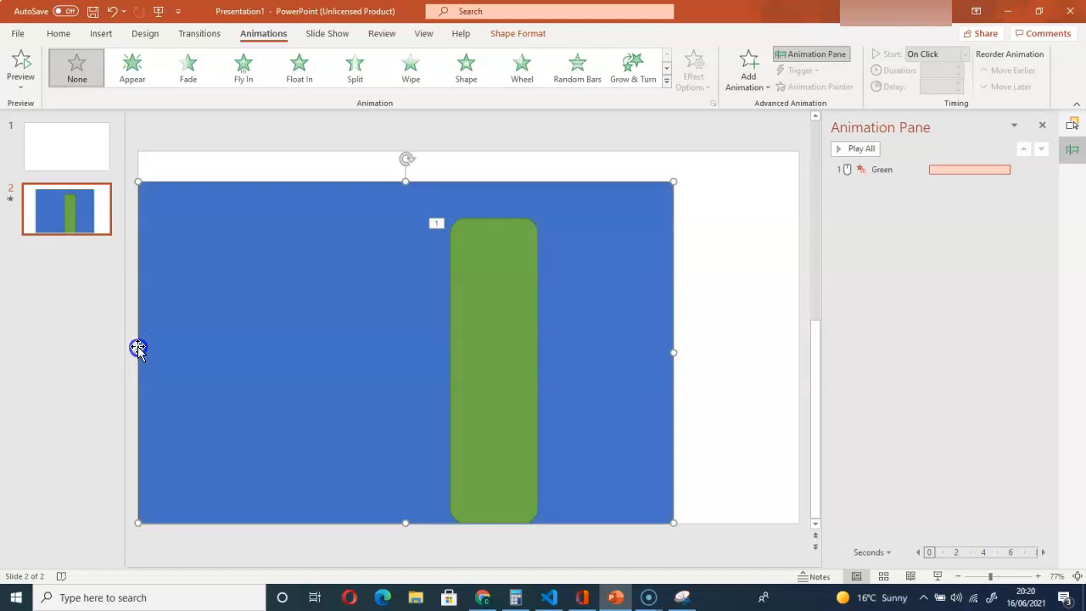
pyautogui.click(499, 319)
pyautogui.moveTo(496, 193); pyautogui.dragTo(579, 377)
pyautogui.moveTo(485, 353); pyautogui.dragTo(405, 407)
# Step: Rotate the white rounded rectangle to horizontal and move it against the slide's left edge
pyautogui.click(509, 274)
pyautogui.moveTo(492, 214); pyautogui.dragTo(604, 369)
pyautogui.moveTo(527, 355); pyautogui.dragTo(328, 315)
# Step: Straighten the green shape to horizontal directly over the white one, and play the slide's animation
pyautogui.click(447, 416)
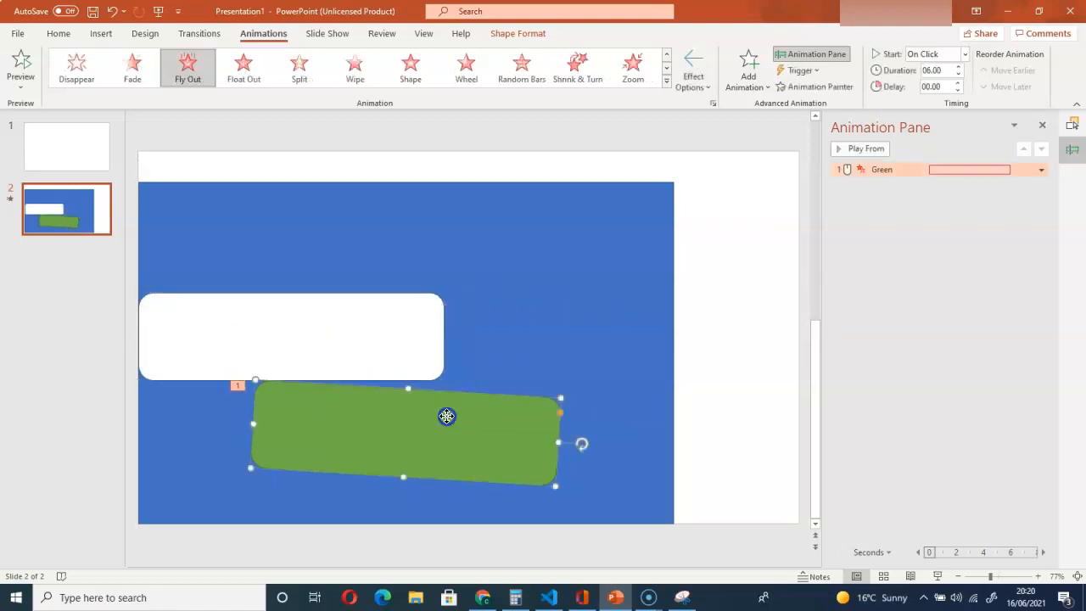
pyautogui.moveTo(573, 437); pyautogui.dragTo(579, 432)
pyautogui.moveTo(468, 432); pyautogui.dragTo(344, 335)
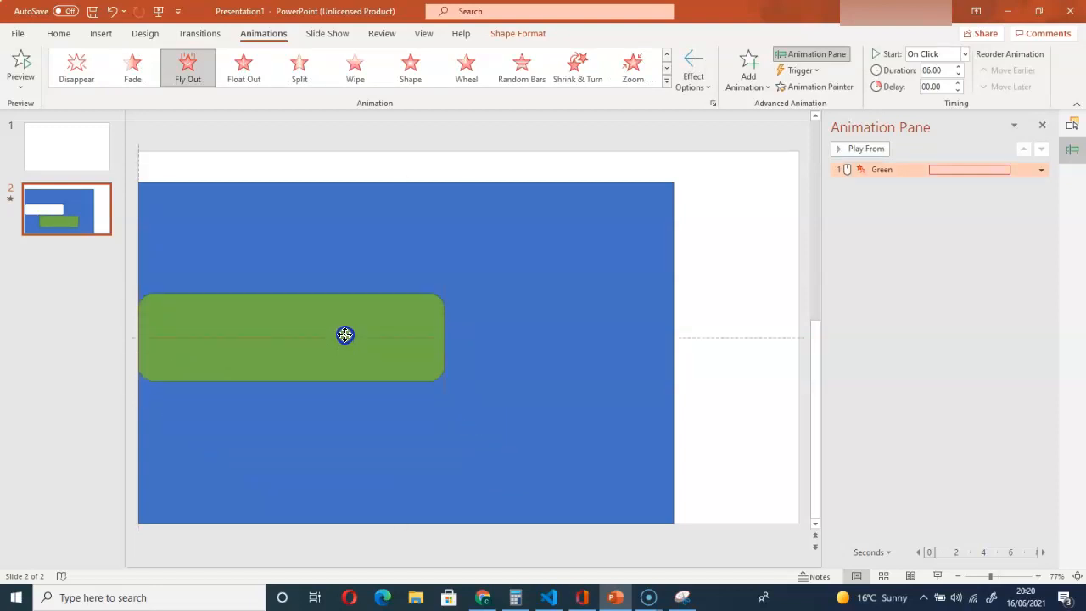
pyautogui.click(497, 411)
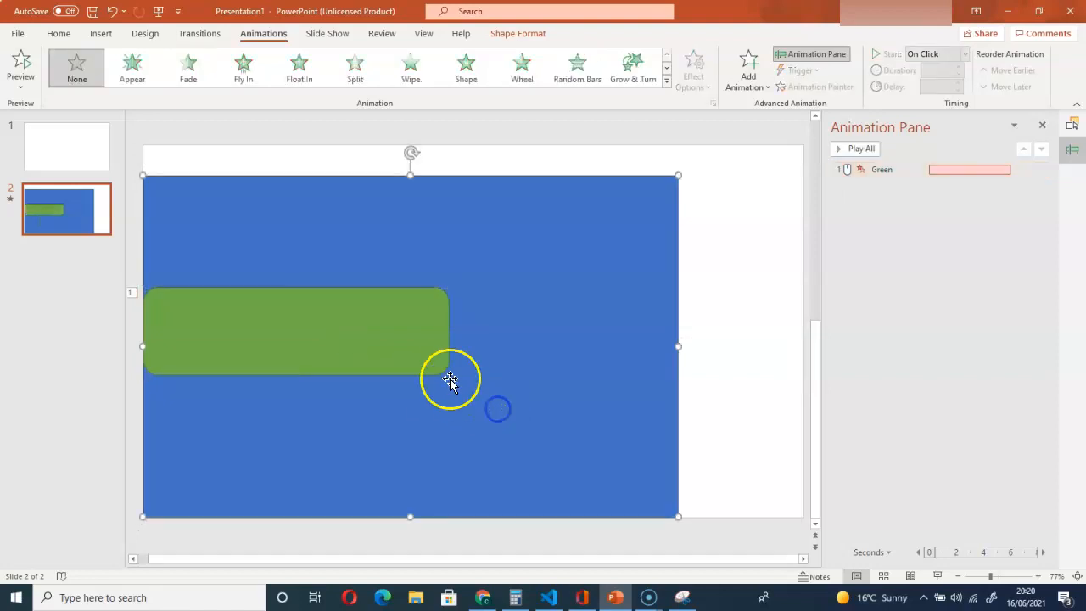
pyautogui.click(862, 156)
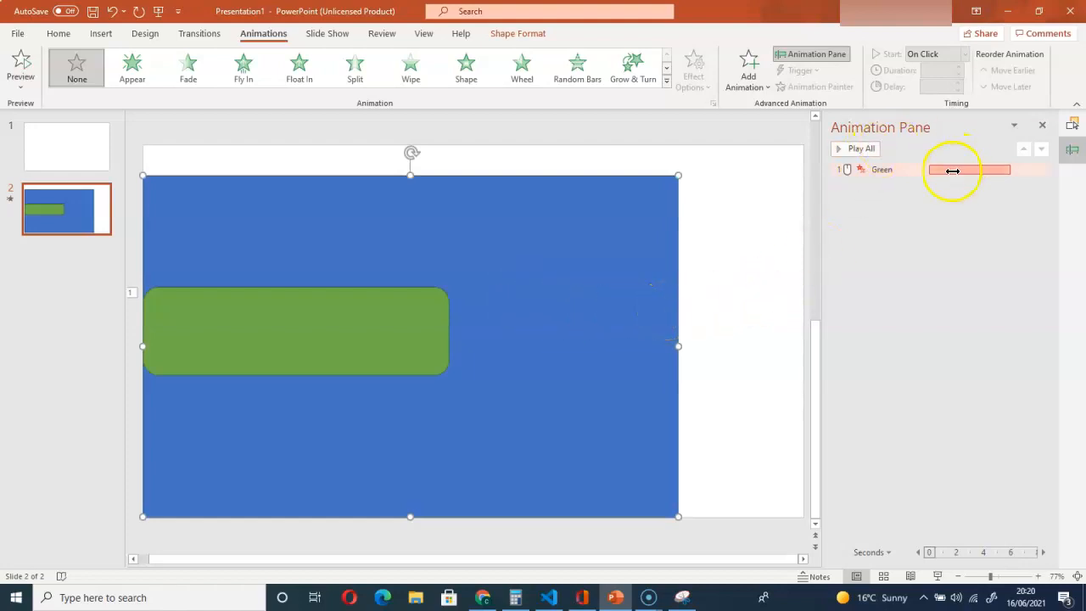
# Step: Review the effect, timing and text animation settings of the green shape's Fly Out animation, leaving them unchanged
pyautogui.rightClick(914, 169)
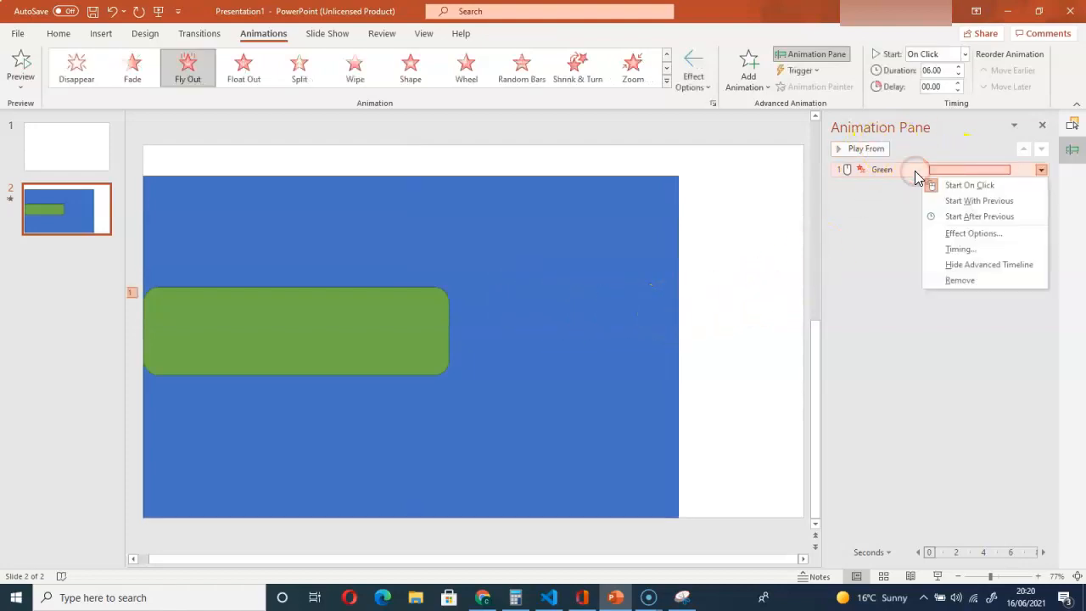
pyautogui.click(952, 235)
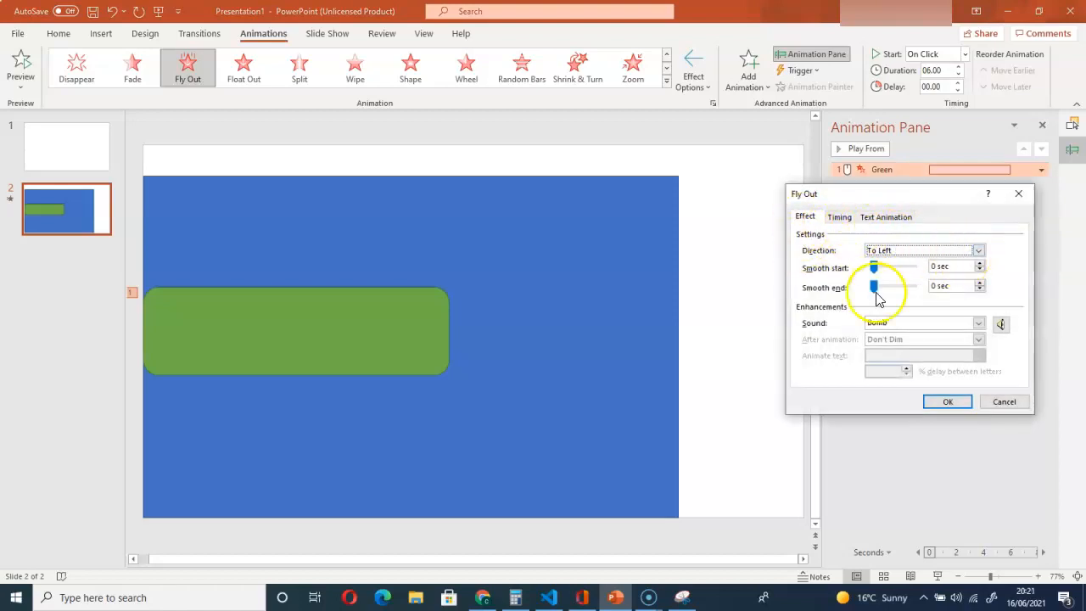
pyautogui.click(839, 217)
pyautogui.click(887, 217)
pyautogui.click(839, 217)
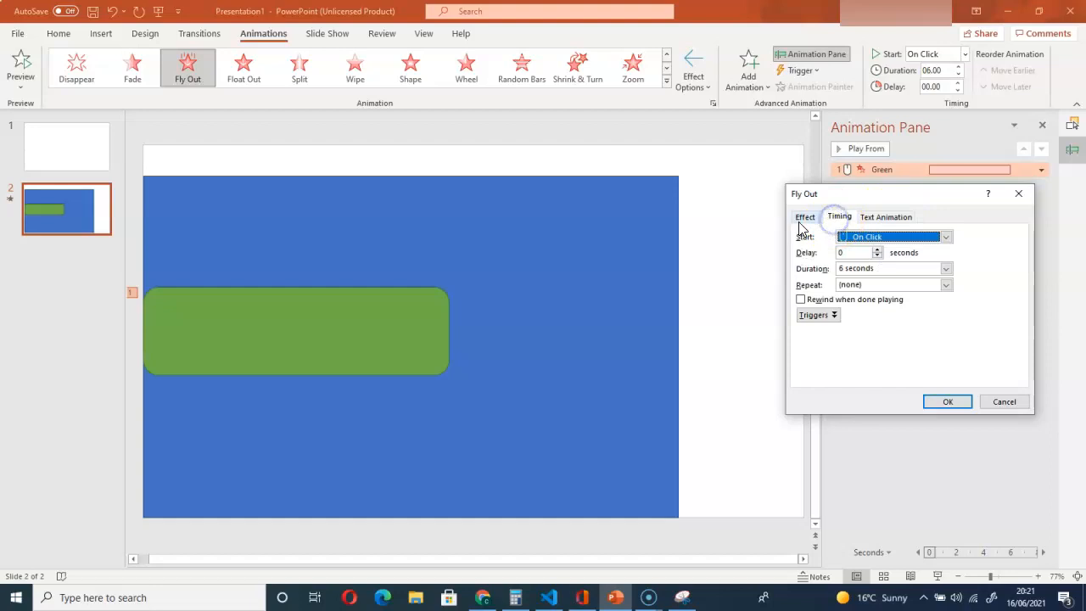
pyautogui.click(804, 217)
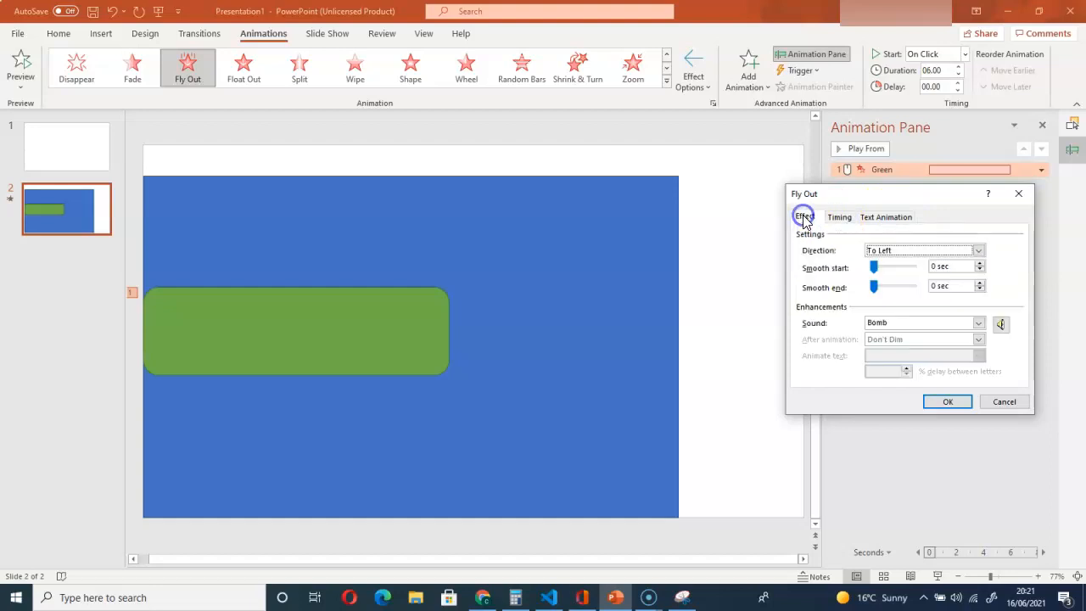
pyautogui.click(1004, 402)
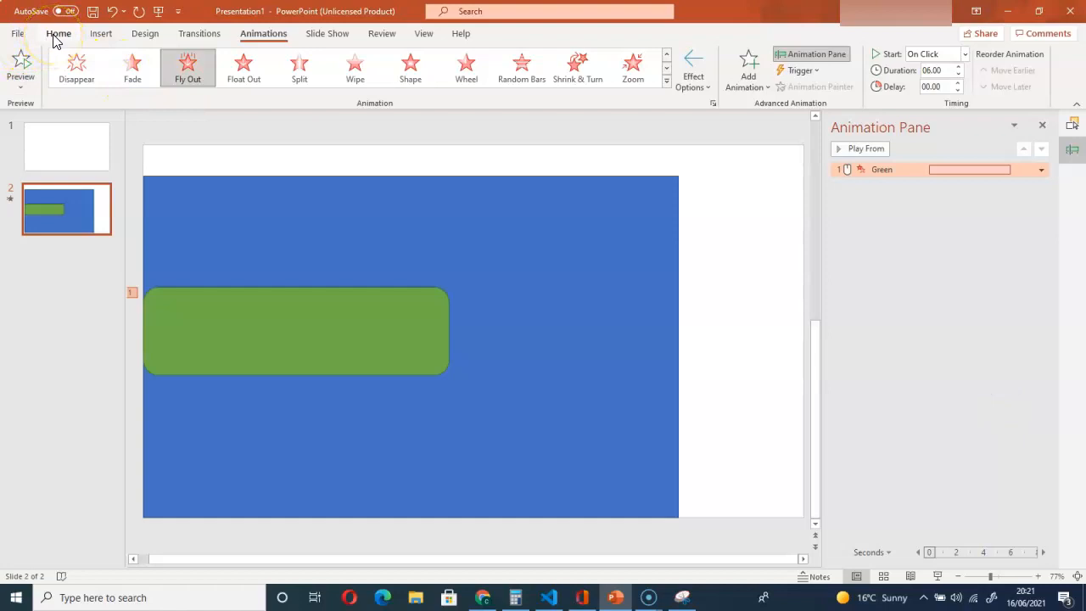
# Step: Add a new slide with the Blank layout after slide 2
pyautogui.click(103, 35)
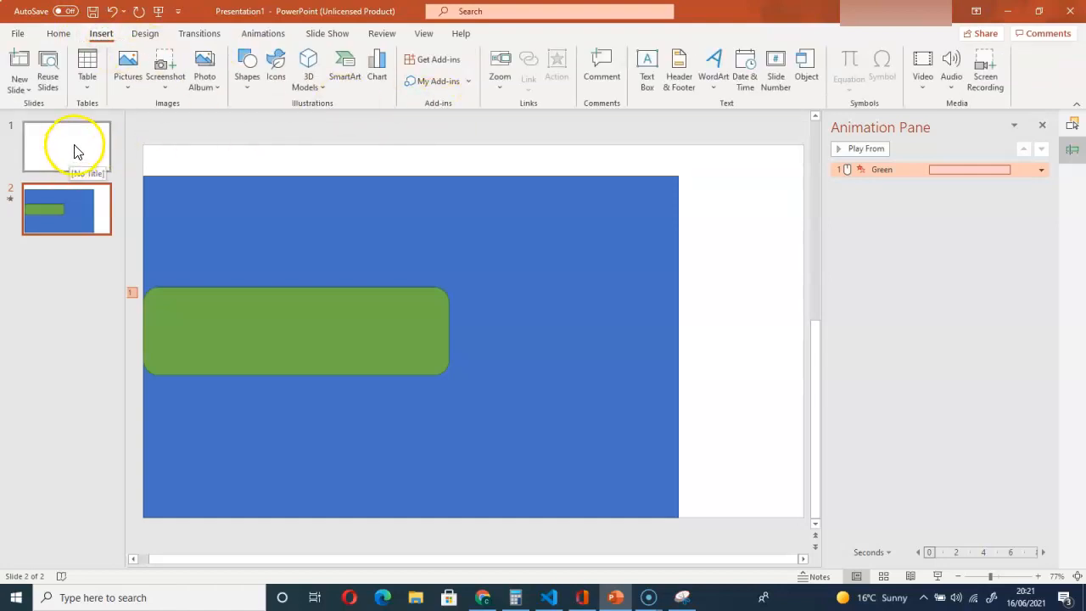
pyautogui.click(16, 90)
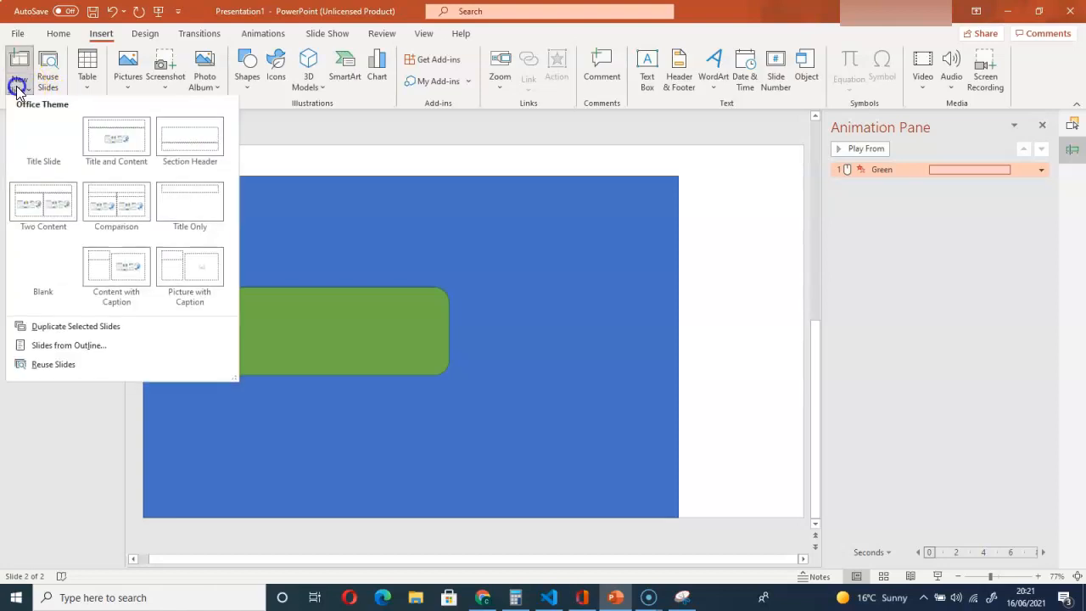
pyautogui.click(59, 266)
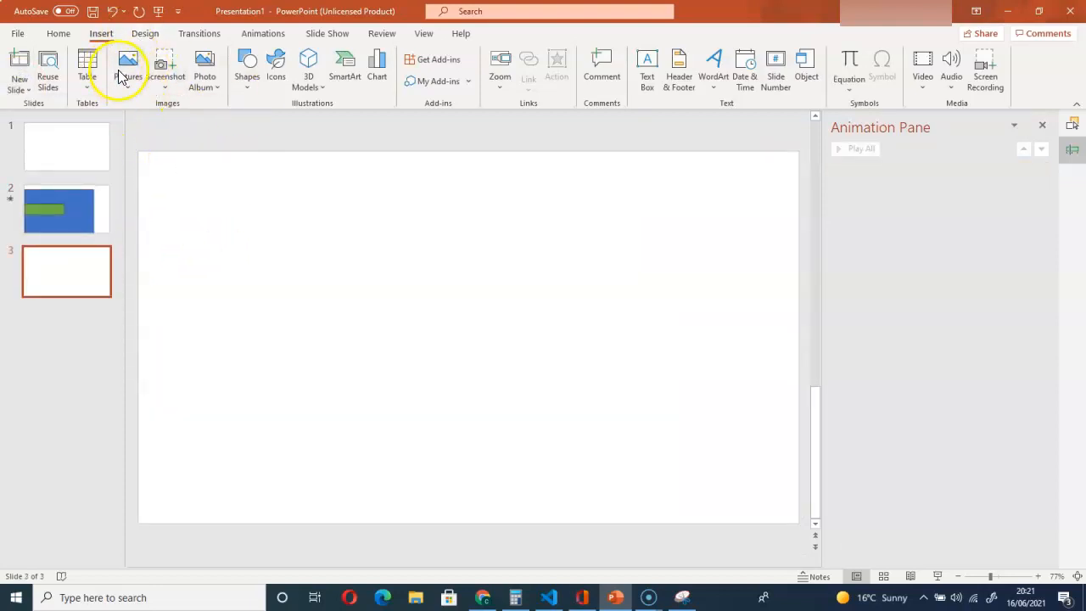
# Step: Search the Office Add-ins store for "timer" and look through the timer add-ins on offer
pyautogui.click(56, 33)
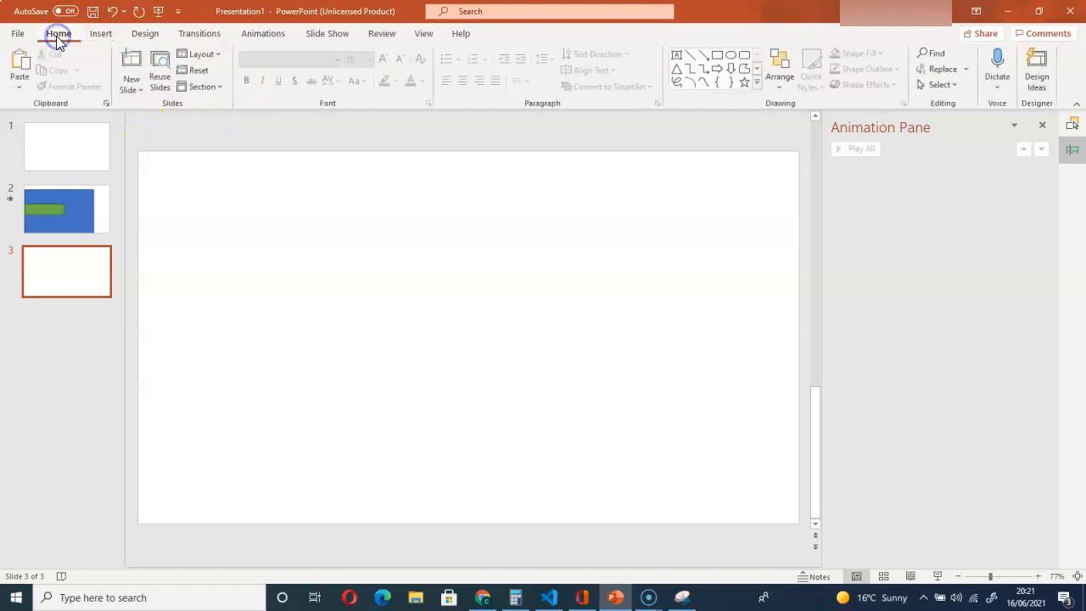
pyautogui.click(101, 33)
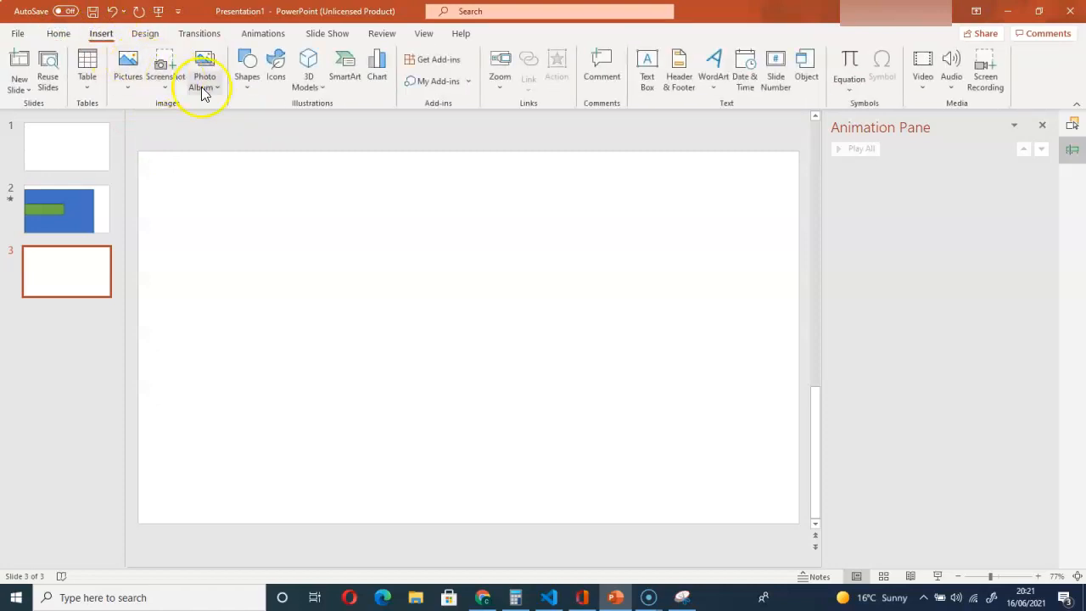
pyautogui.click(437, 85)
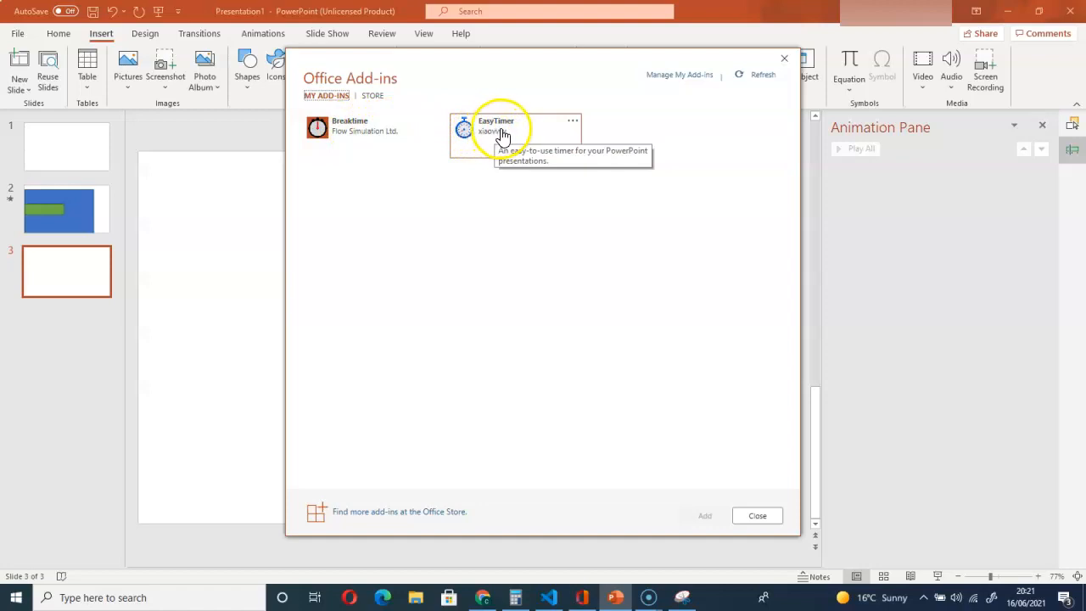
pyautogui.click(373, 96)
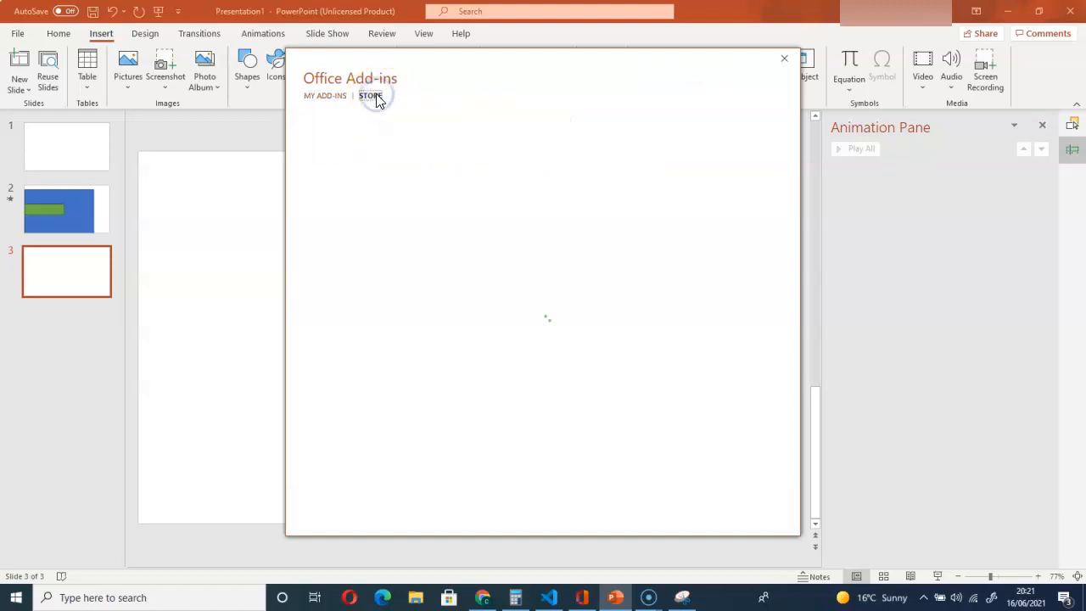
pyautogui.click(350, 292)
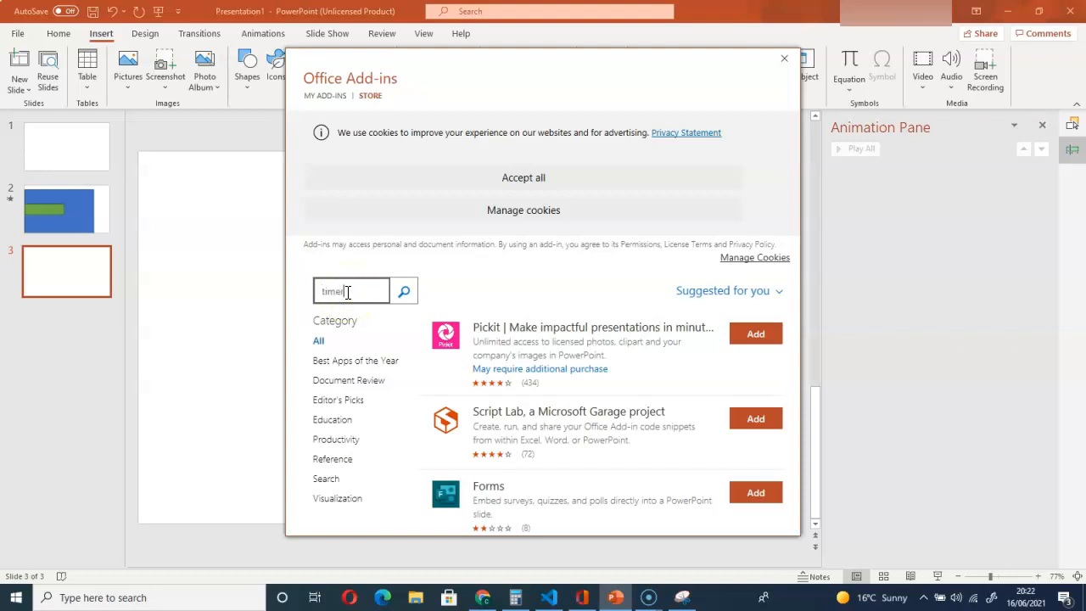
pyautogui.press('Return')
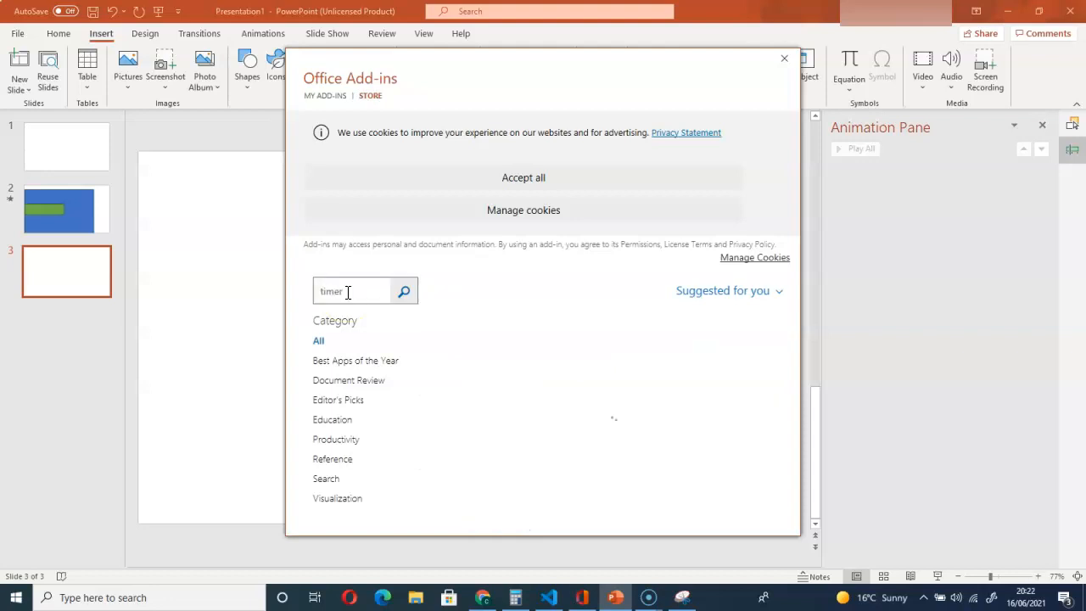
pyautogui.click(575, 343)
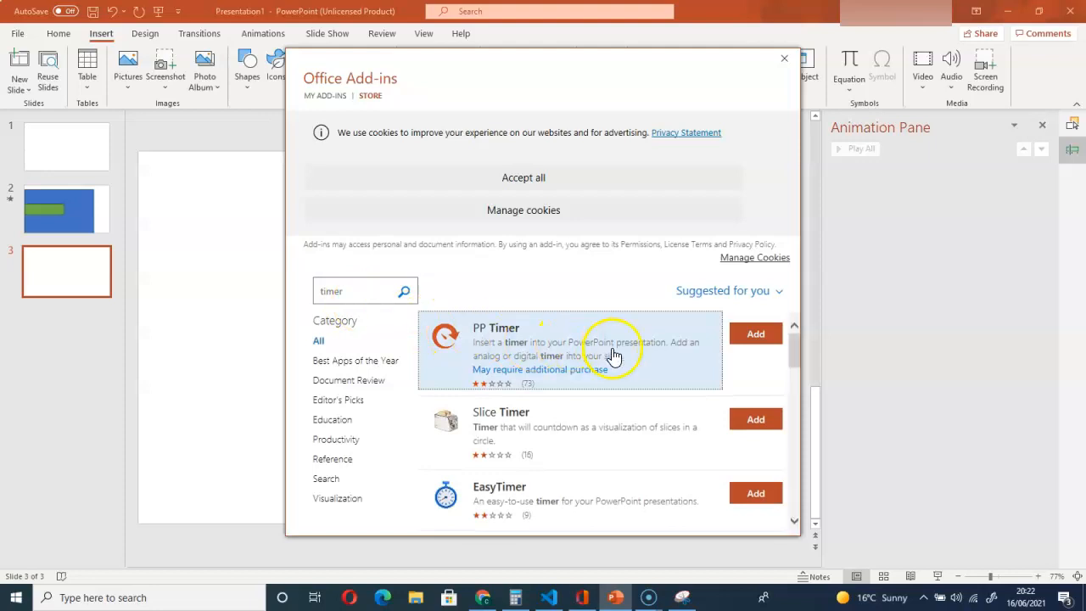
pyautogui.scroll(-1, 609, 363)
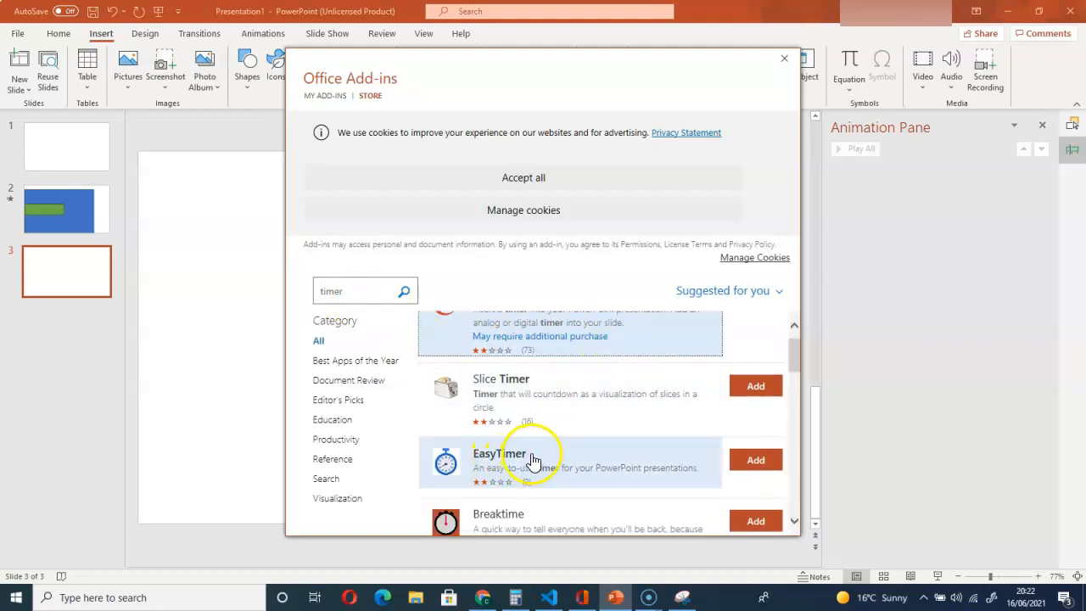
pyautogui.scroll(-1, 563, 463)
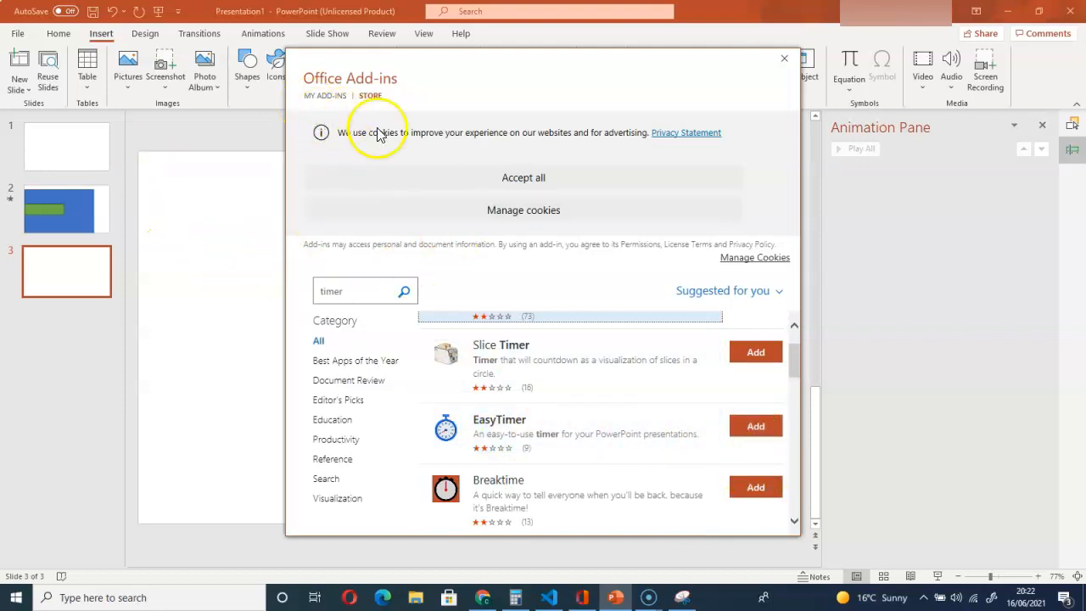
pyautogui.click(784, 61)
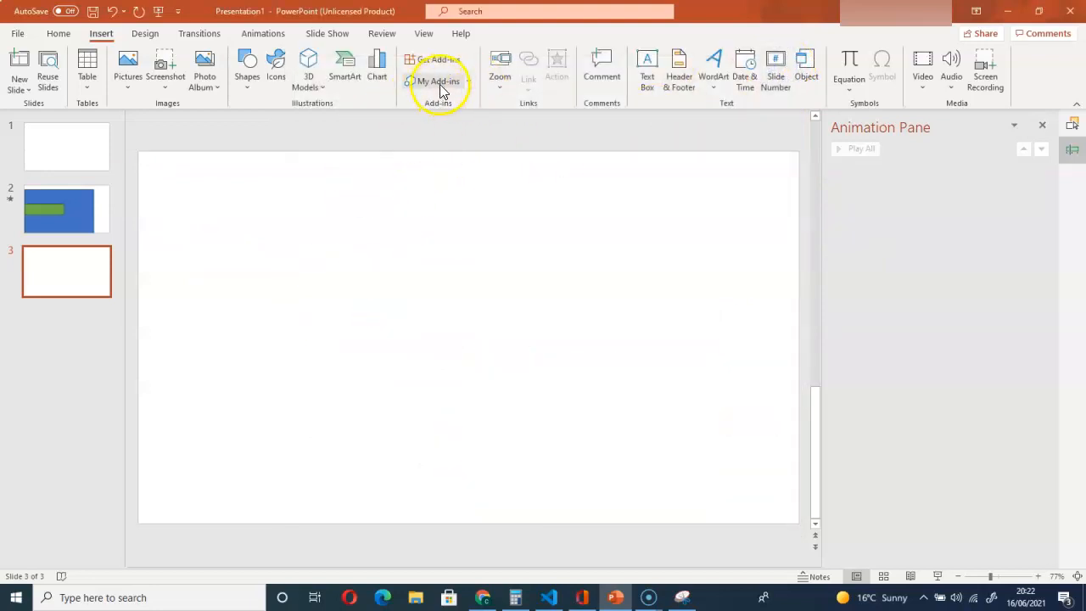
# Step: Insert the Breaktime add-in from the user's own add-ins onto the blank slide 3
pyautogui.click(439, 81)
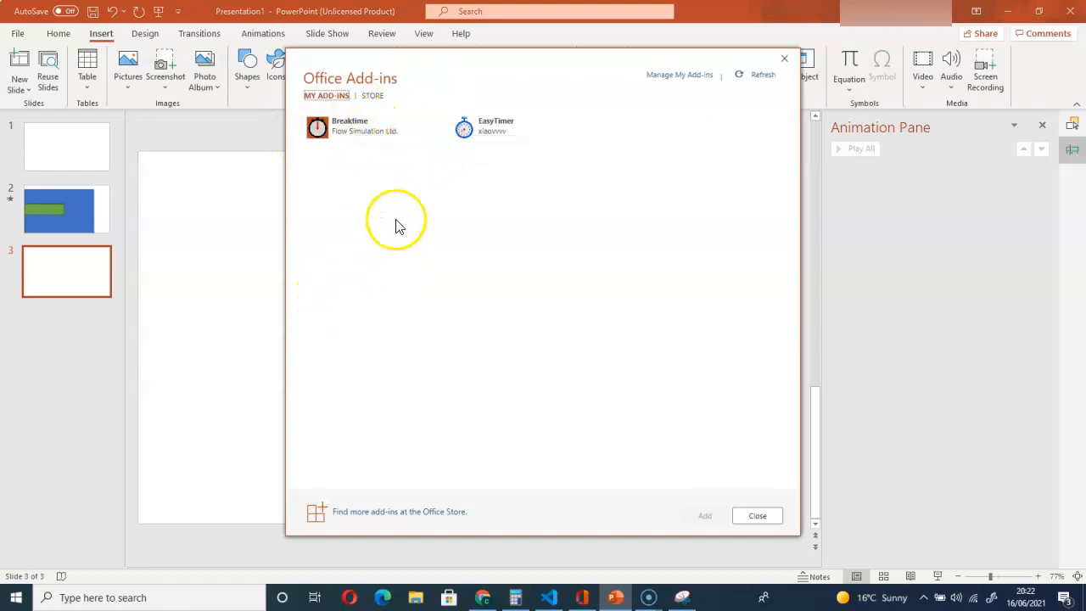
pyautogui.click(359, 133)
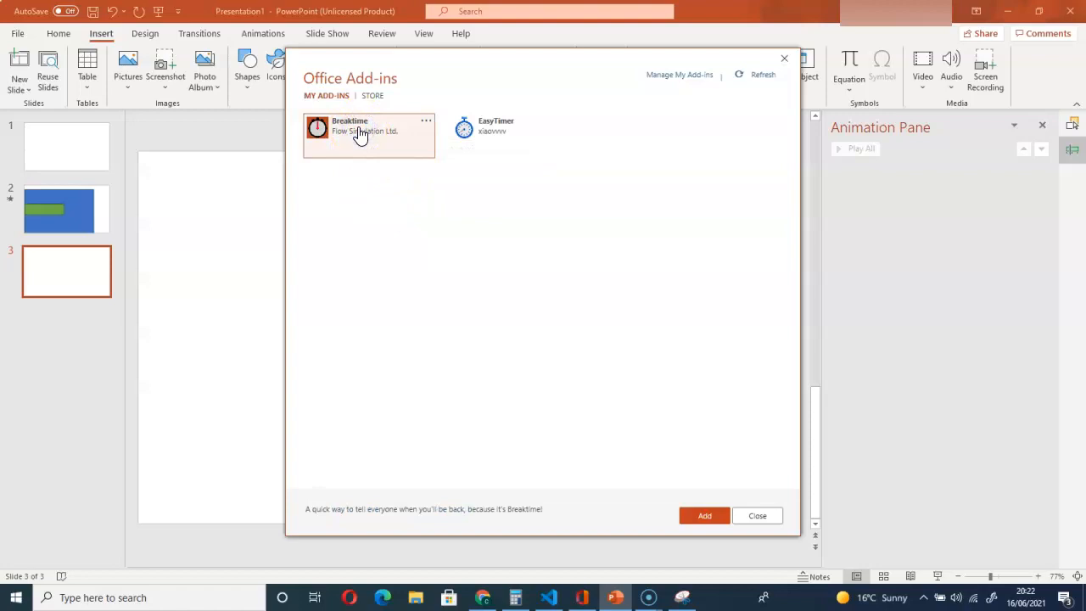
pyautogui.click(701, 517)
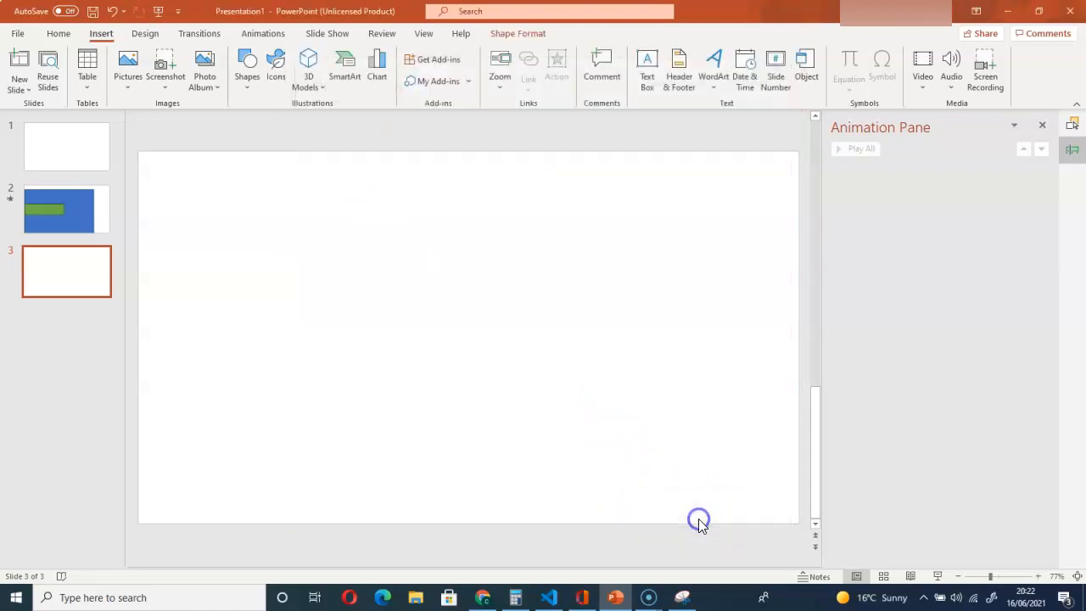